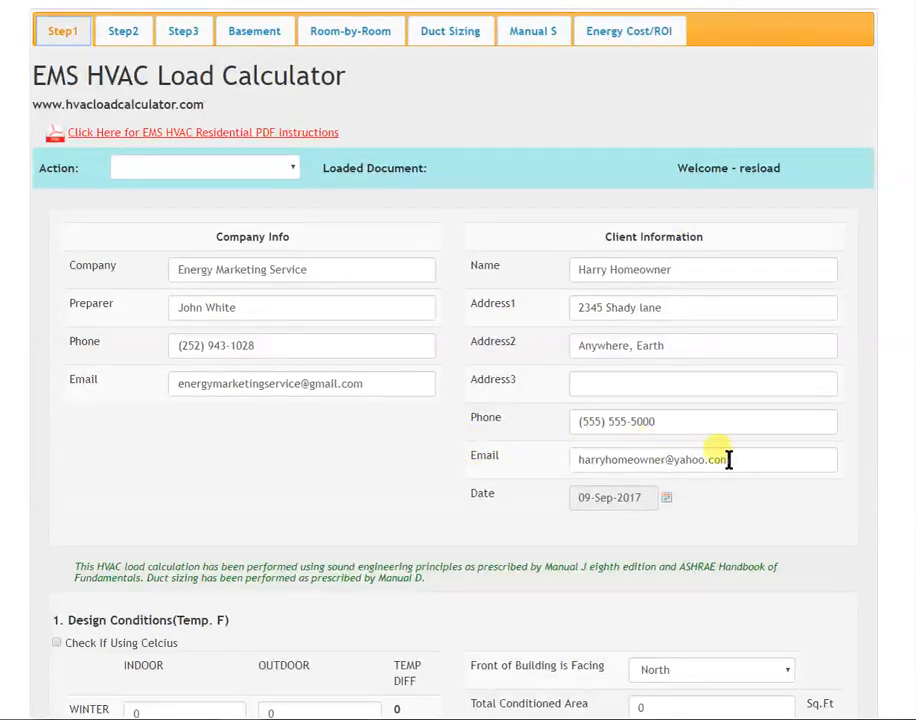
Set the design temperatures to 70 indoor and 20 outdoor for winter, and 75 indoor and 95 outdoor for summer.
{"action": "scroll", "coordinate": [873, 497], "scroll_direction": "down", "scroll_amount": 4}
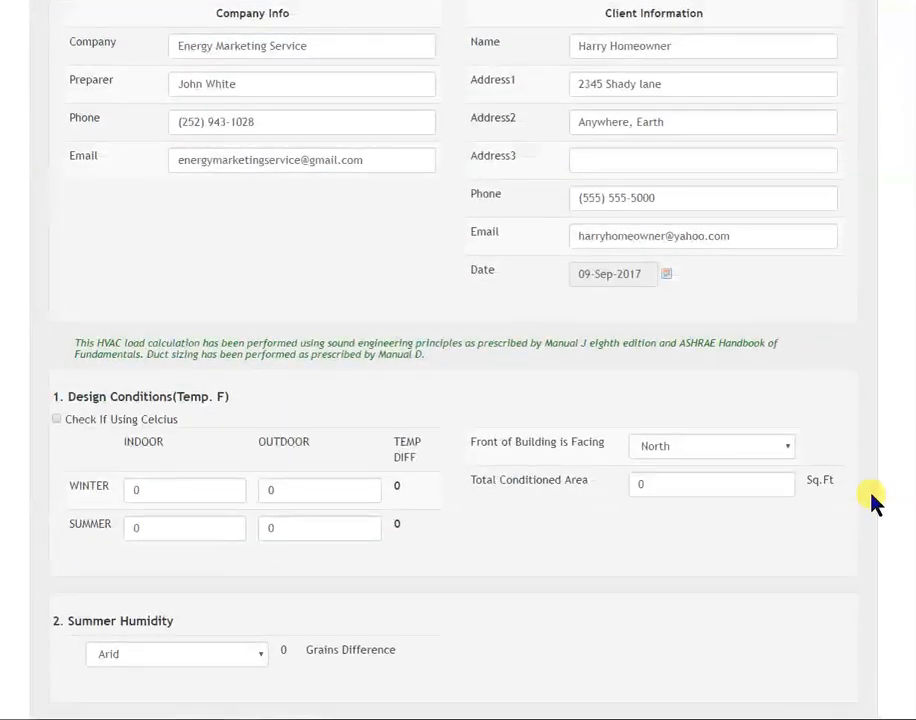
{"action": "scroll", "coordinate": [870, 500], "scroll_direction": "down", "scroll_amount": 2}
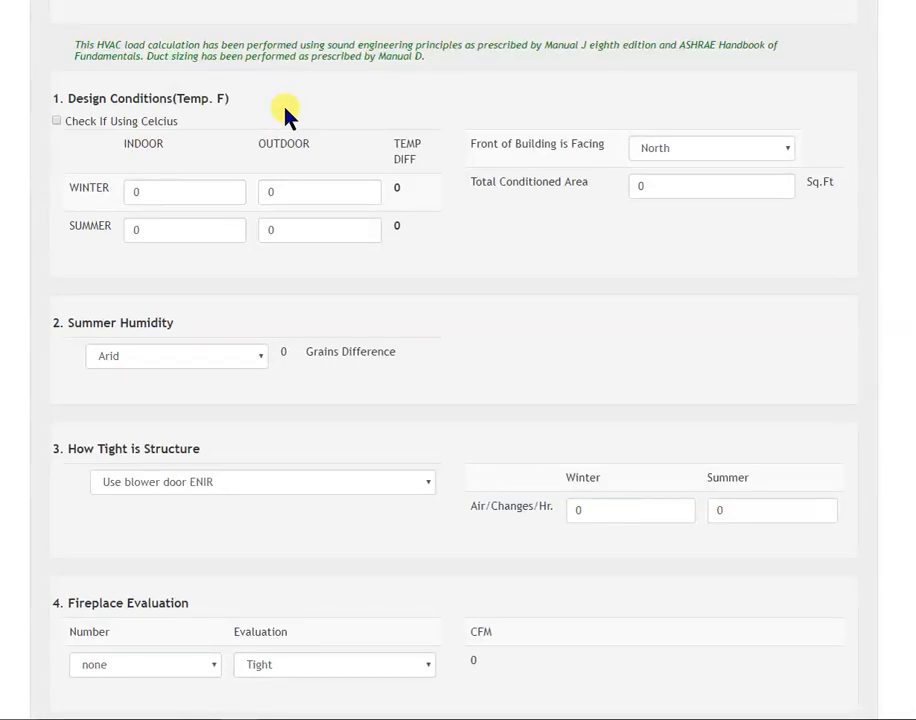
{"action": "double_click", "coordinate": [131, 190]}
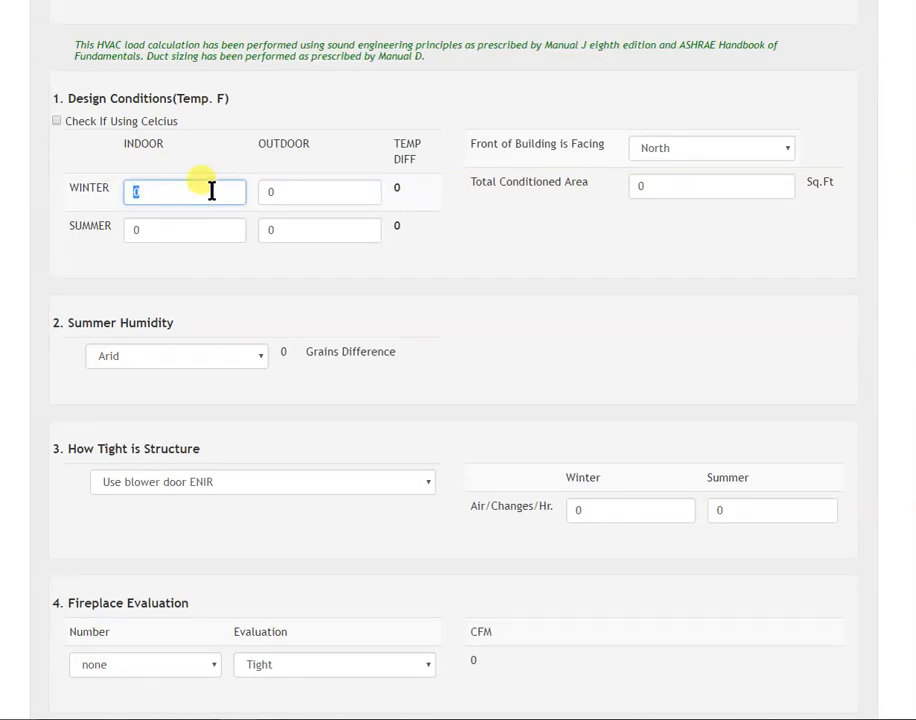
{"action": "type", "text": "70"}
{"action": "double_click", "coordinate": [152, 228]}
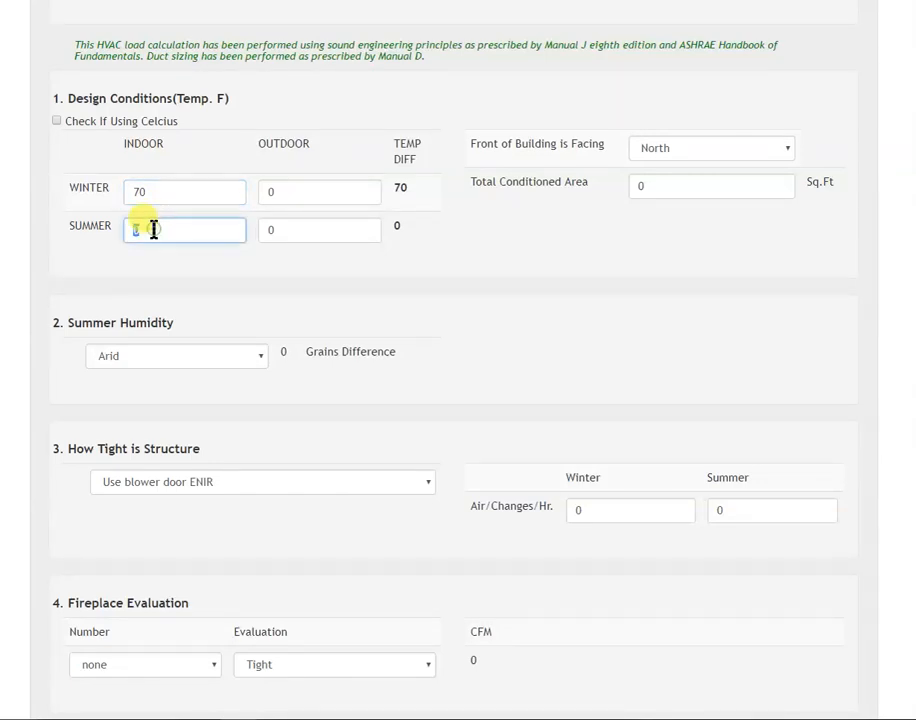
{"action": "type", "text": "75"}
{"action": "double_click", "coordinate": [292, 193]}
{"action": "type", "text": "20"}
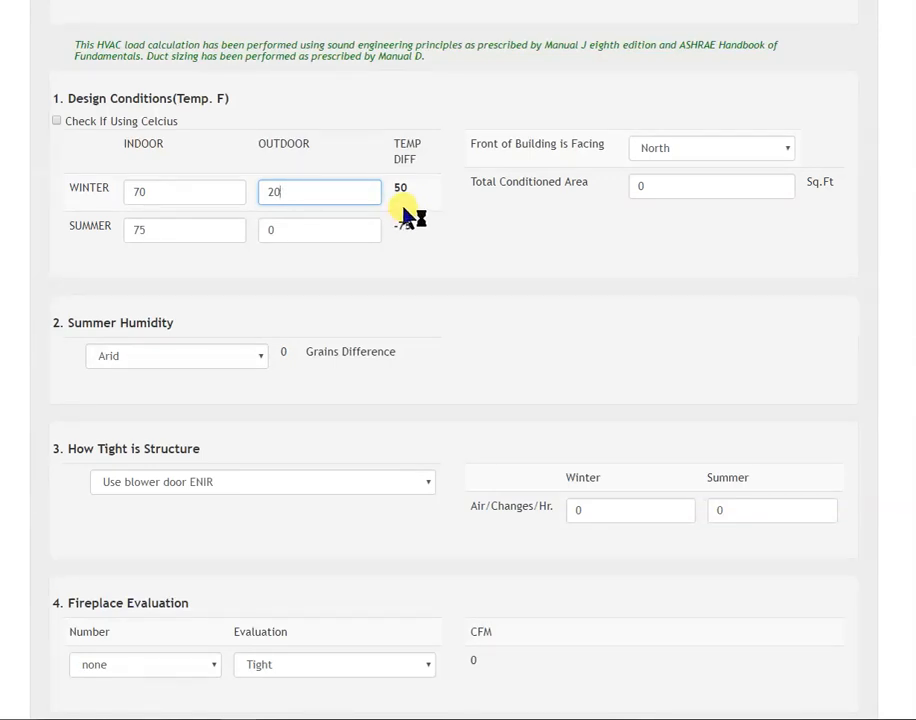
{"action": "double_click", "coordinate": [287, 229]}
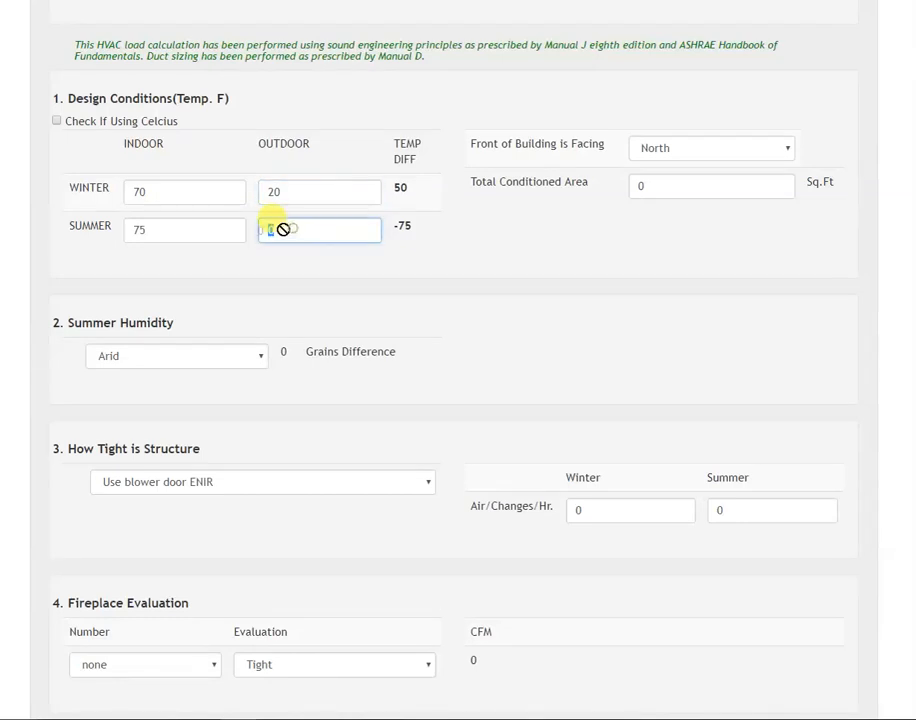
{"action": "type", "text": "95"}
Set the front of the building to face East and the total conditioned area to 2000 sq ft.
{"action": "left_click", "coordinate": [790, 155]}
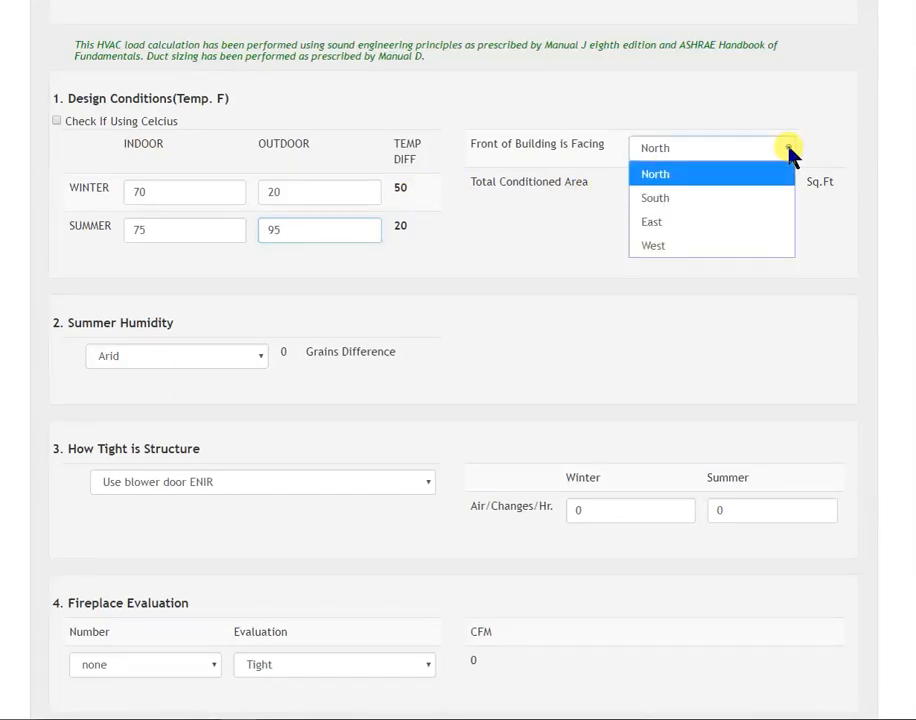
{"action": "left_click", "coordinate": [690, 224]}
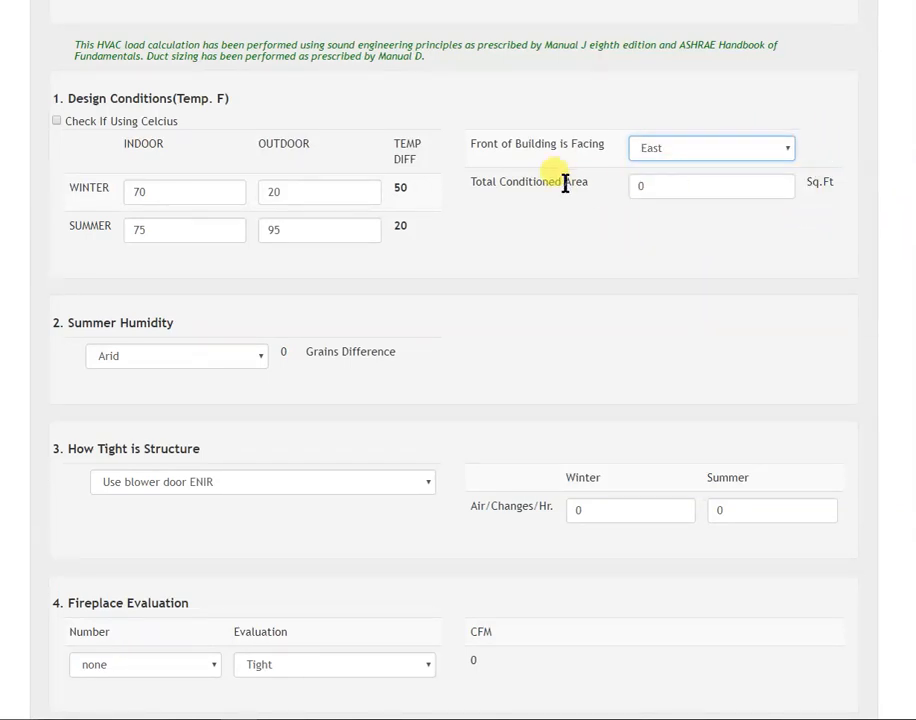
{"action": "double_click", "coordinate": [657, 189]}
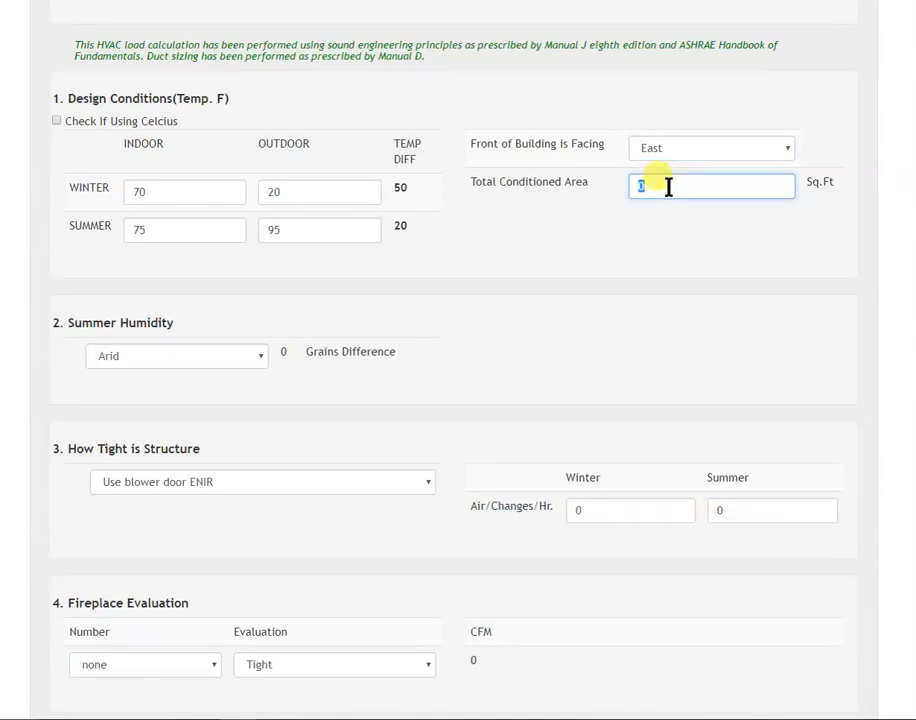
{"action": "type", "text": "2000"}
Set the summer humidity to Moderately Humid and the structure tightness to Very tight-over 1500 Sq. Ft.
{"action": "scroll", "coordinate": [674, 266], "scroll_direction": "down", "scroll_amount": 1}
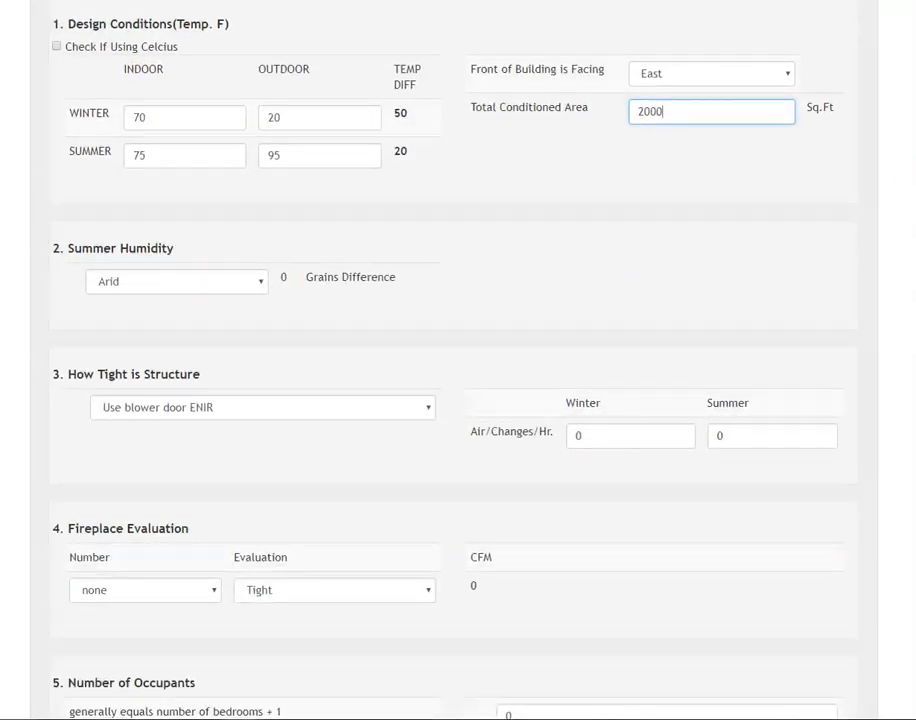
{"action": "left_click", "coordinate": [261, 285]}
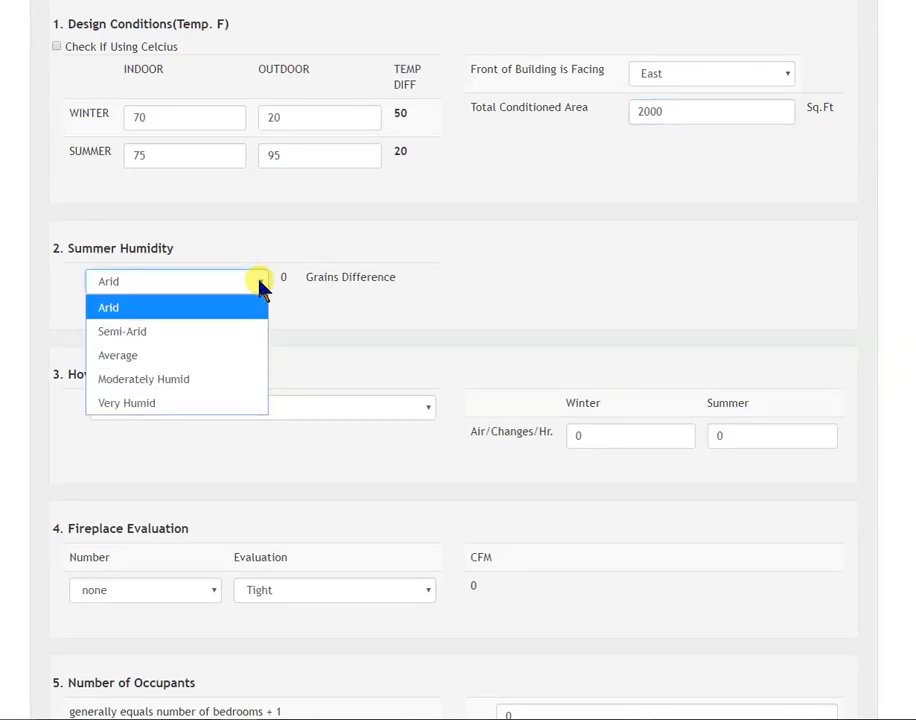
{"action": "left_click", "coordinate": [195, 380]}
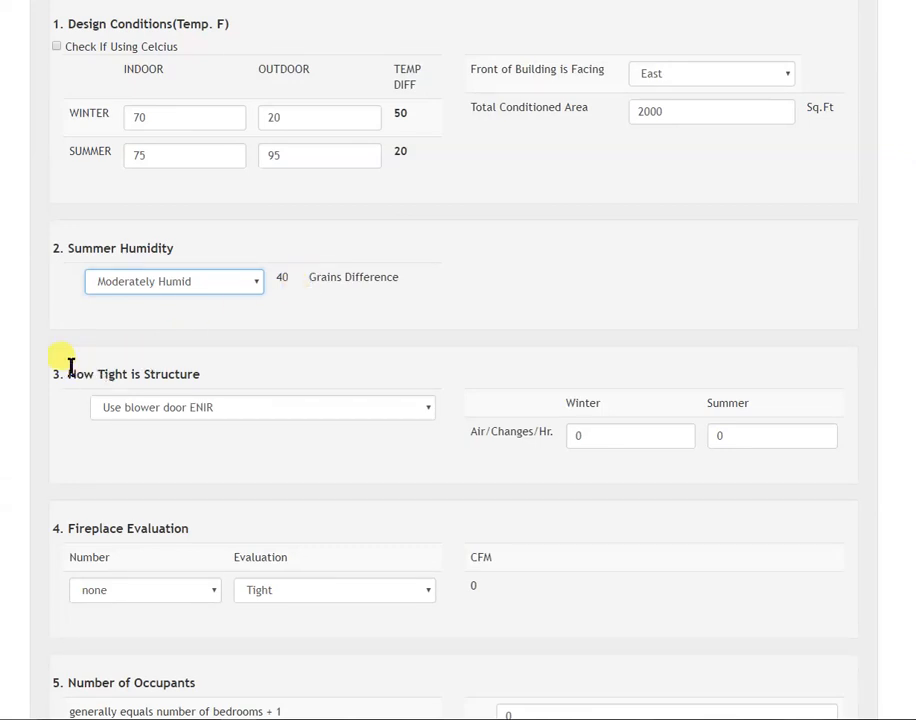
{"action": "left_click", "coordinate": [428, 407]}
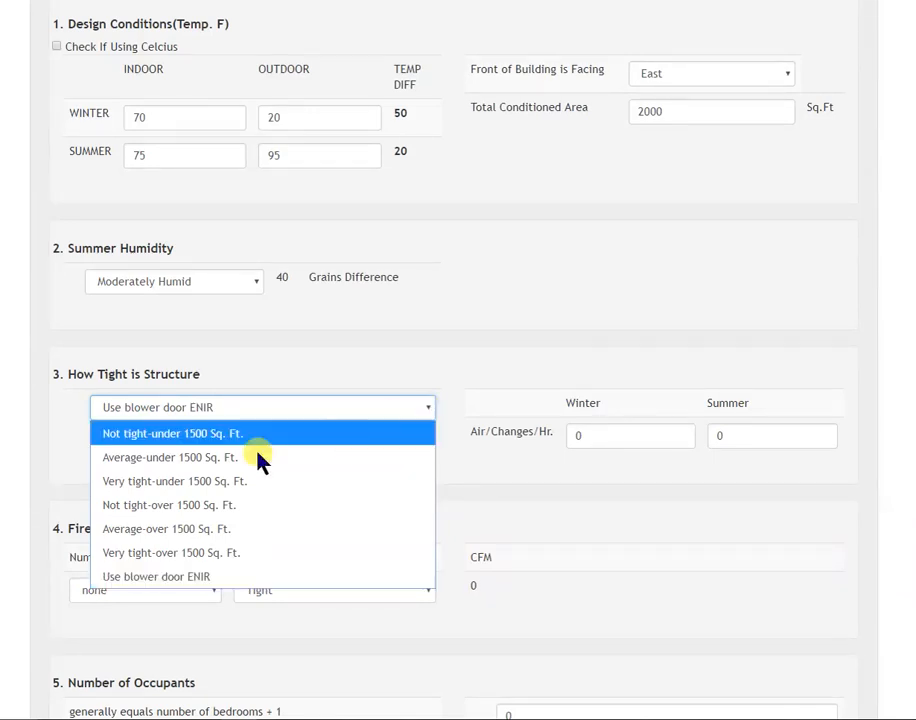
{"action": "left_click", "coordinate": [210, 562]}
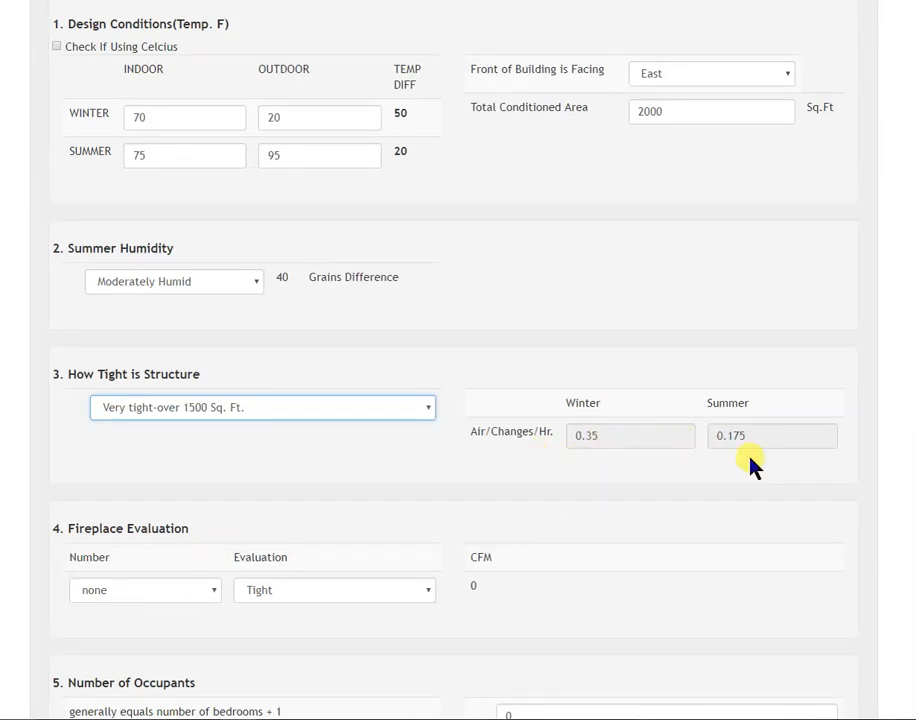
Try the blower door ENIR option with air changes of .2 winter and .1 summer, and restore Very tight-over 1500 Sq. Ft.
{"action": "left_click", "coordinate": [428, 410]}
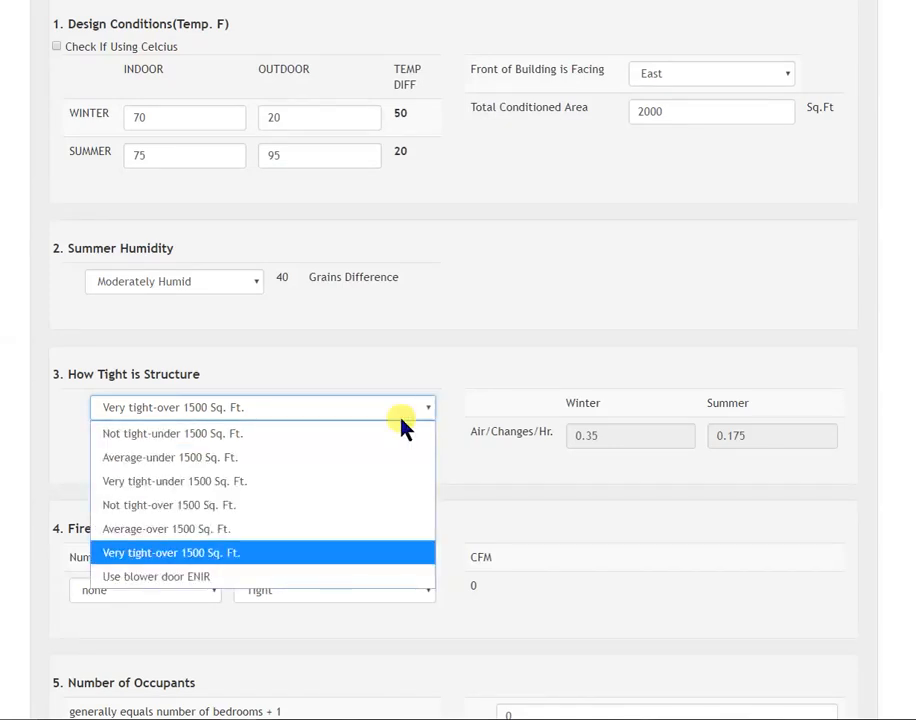
{"action": "left_click", "coordinate": [203, 580]}
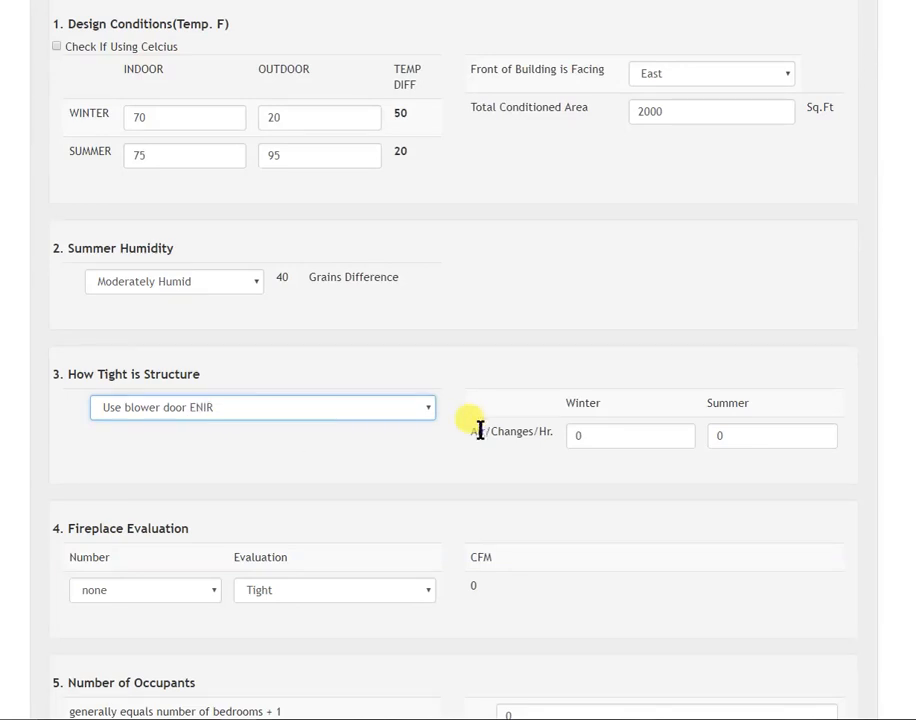
{"action": "double_click", "coordinate": [604, 434]}
{"action": "type", "text": ".2"}
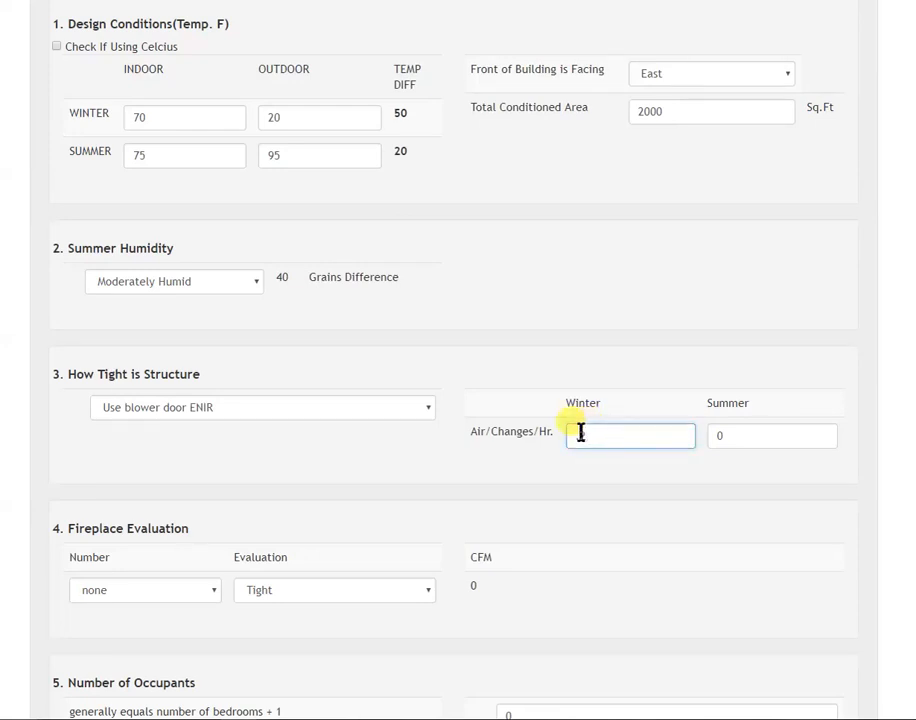
{"action": "double_click", "coordinate": [736, 435]}
{"action": "type", "text": ".1"}
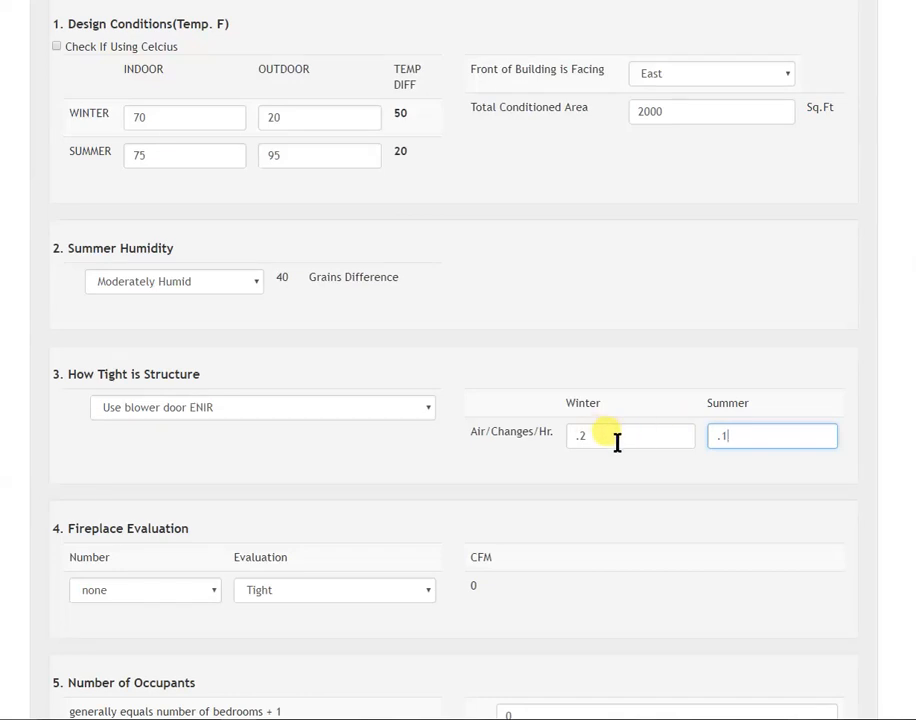
{"action": "left_click", "coordinate": [432, 407]}
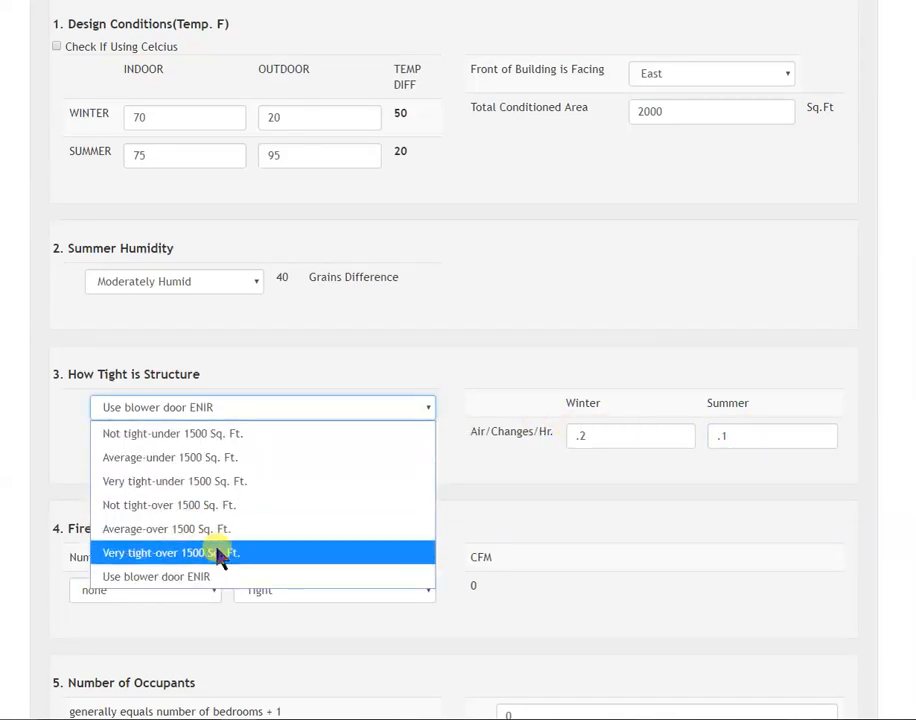
{"action": "left_click", "coordinate": [238, 556]}
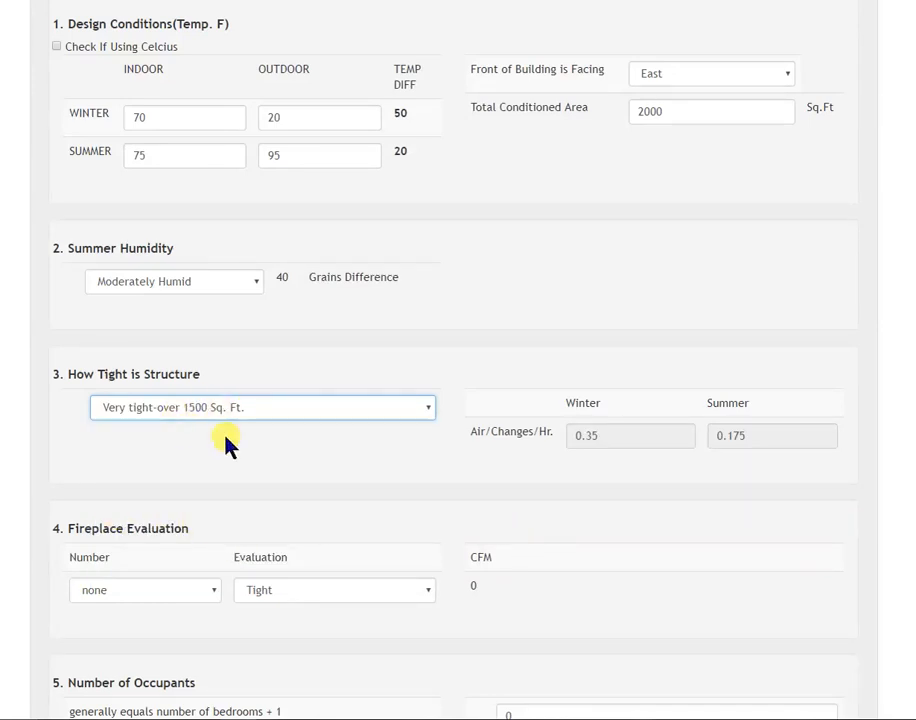
Set the number of fireplaces to 1 in the fireplace evaluation.
{"action": "scroll", "coordinate": [690, 540], "scroll_direction": "down", "scroll_amount": 2}
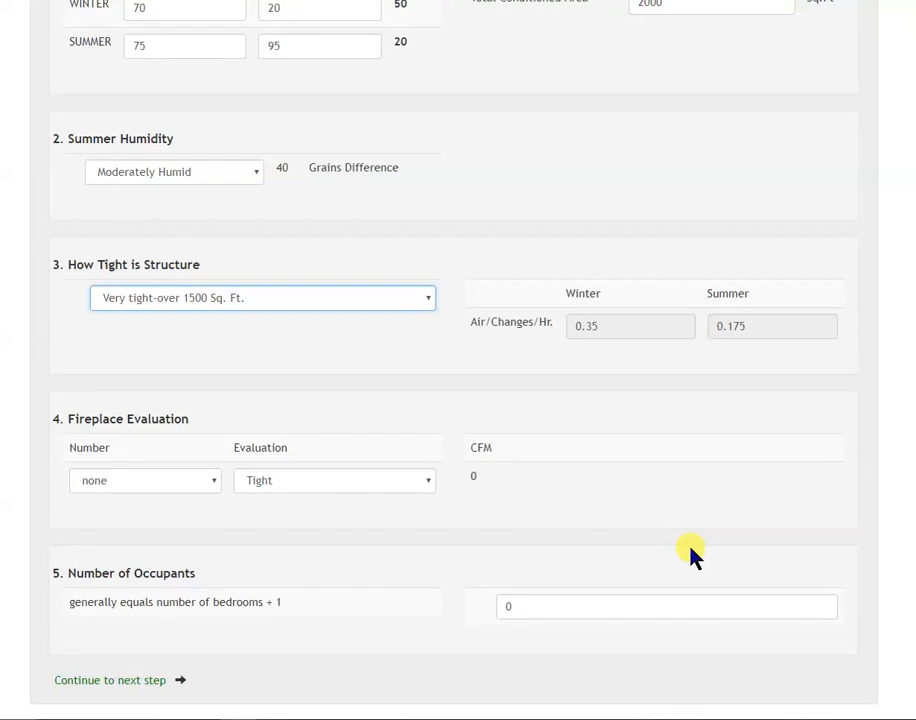
{"action": "left_click", "coordinate": [213, 486]}
{"action": "left_click", "coordinate": [121, 531]}
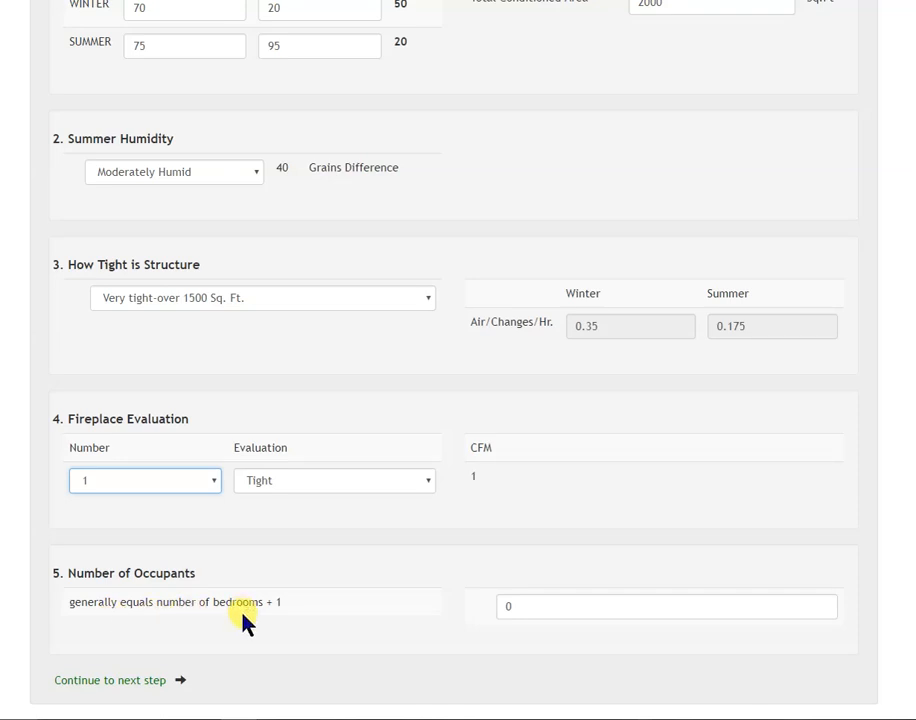
Enter 4 as the number of occupants and continue to the next step of the calculation.
{"action": "left_click", "coordinate": [519, 607]}
{"action": "type", "text": "54"}
{"action": "key", "text": "BackSpace"}
{"action": "key", "text": "BackSpace"}
{"action": "type", "text": "4"}
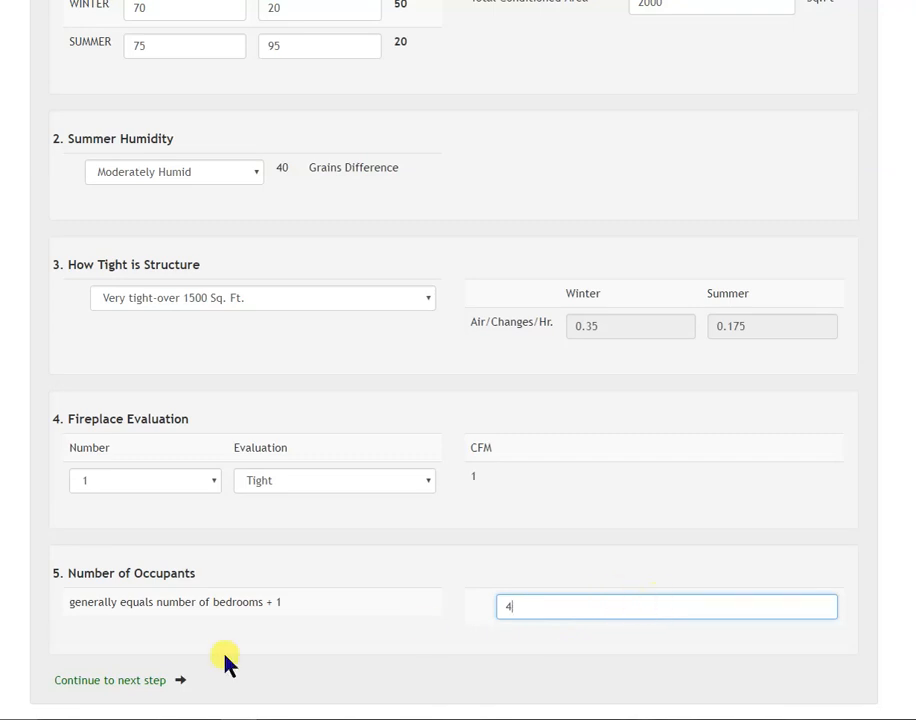
{"action": "left_click", "coordinate": [112, 684]}
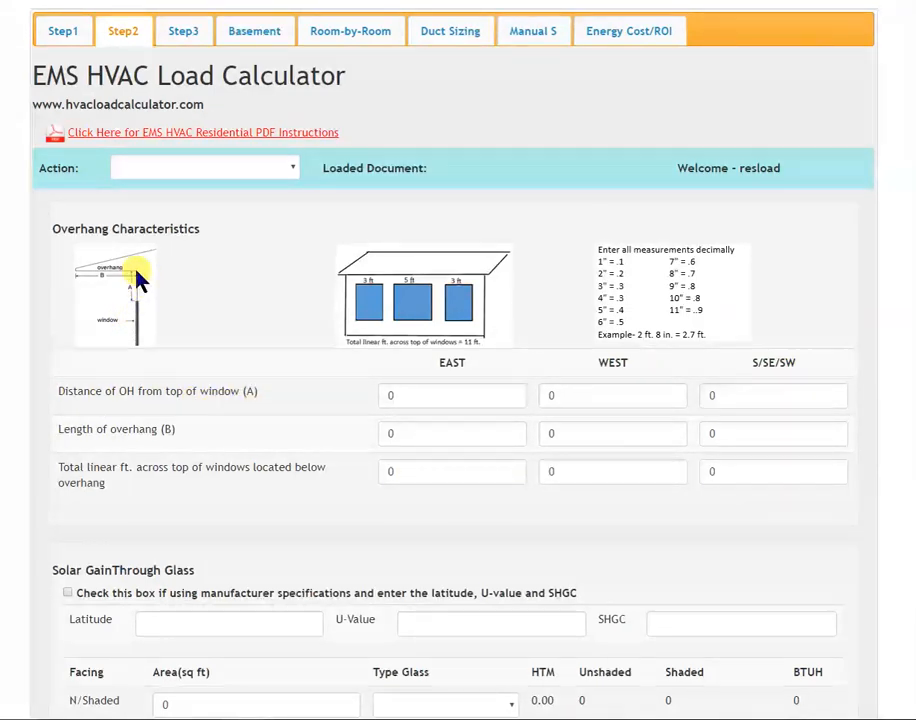
Set the distance of the overhang from the top of the window to .5 for both East and West.
{"action": "left_click", "coordinate": [412, 396]}
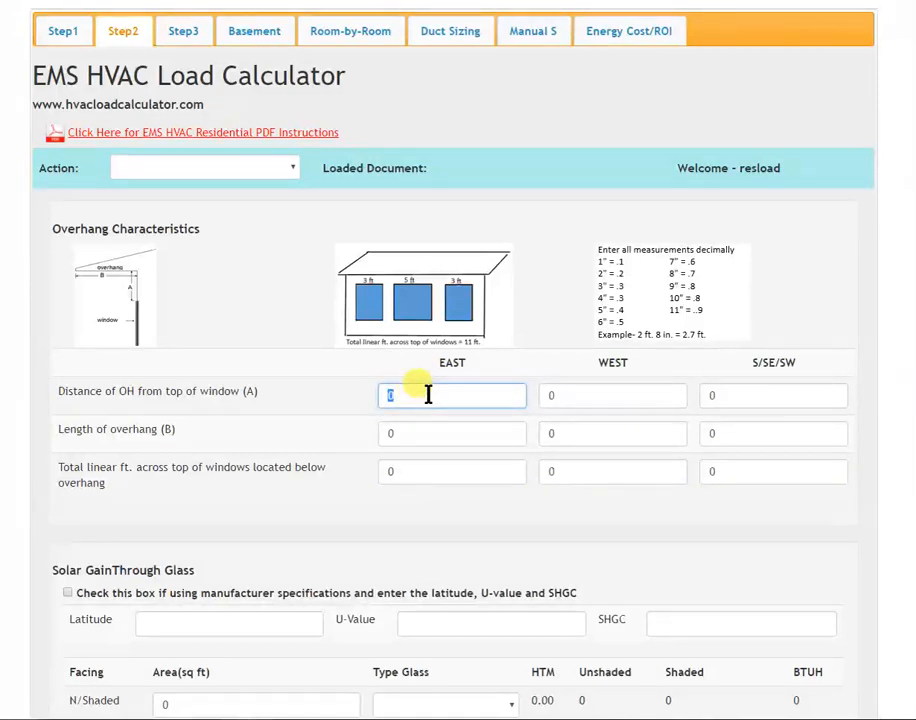
{"action": "type", "text": ".5"}
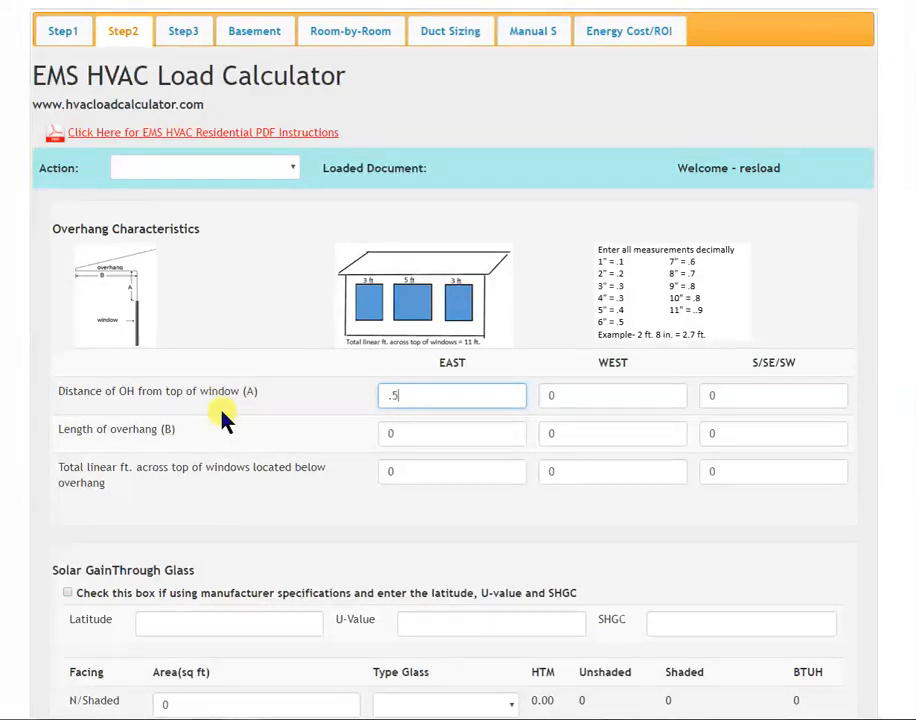
{"action": "double_click", "coordinate": [556, 393]}
{"action": "type", "text": ".5"}
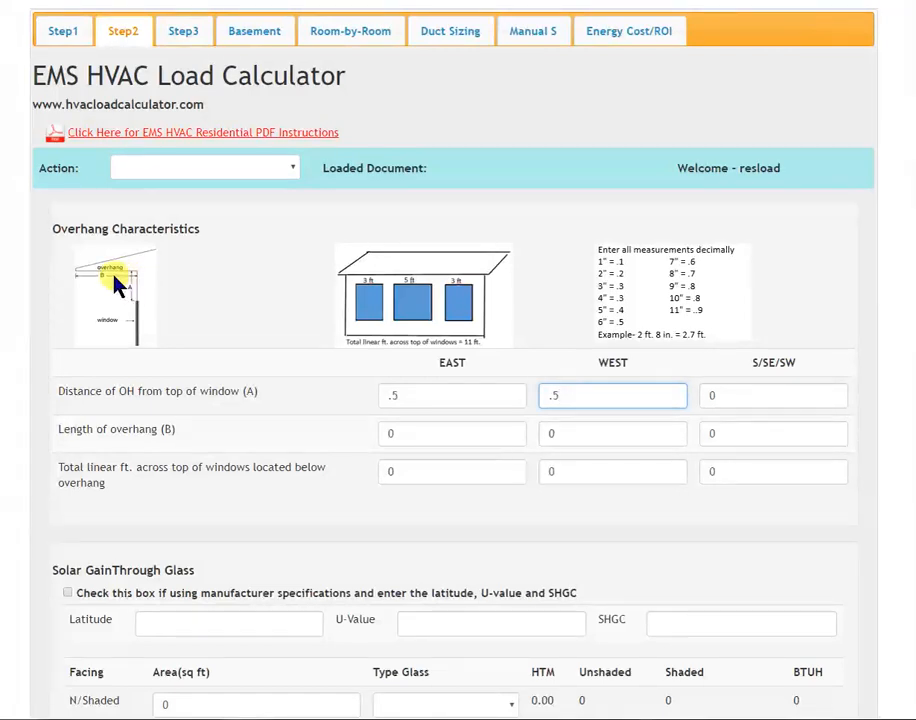
Set the length of overhang to 1.5 for both the East and West sides.
{"action": "left_click", "coordinate": [417, 436]}
{"action": "type", "text": "1."}
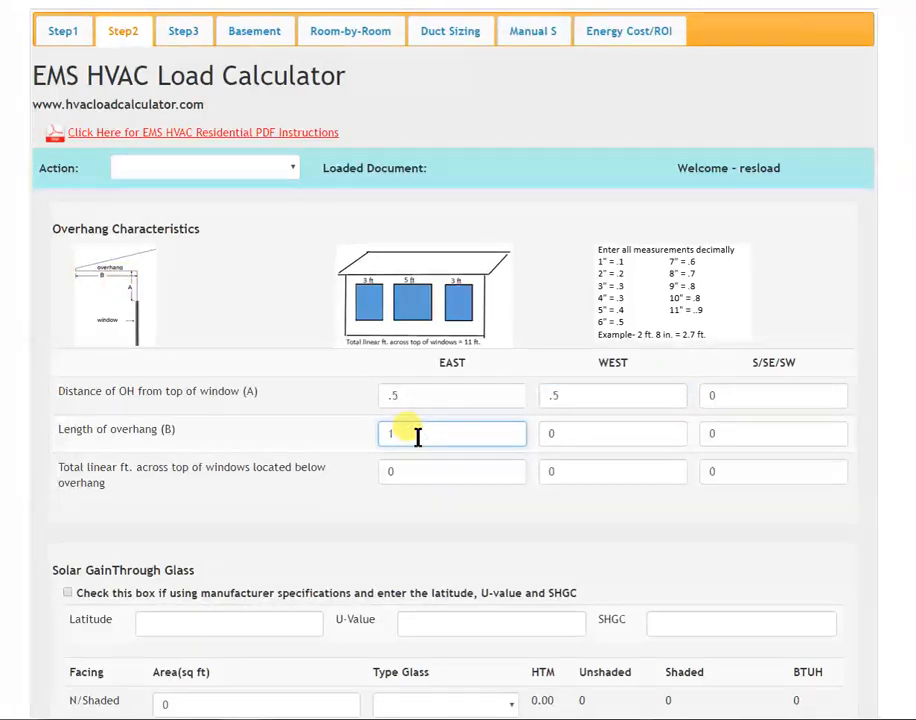
{"action": "type", "text": "5"}
{"action": "left_click", "coordinate": [570, 435]}
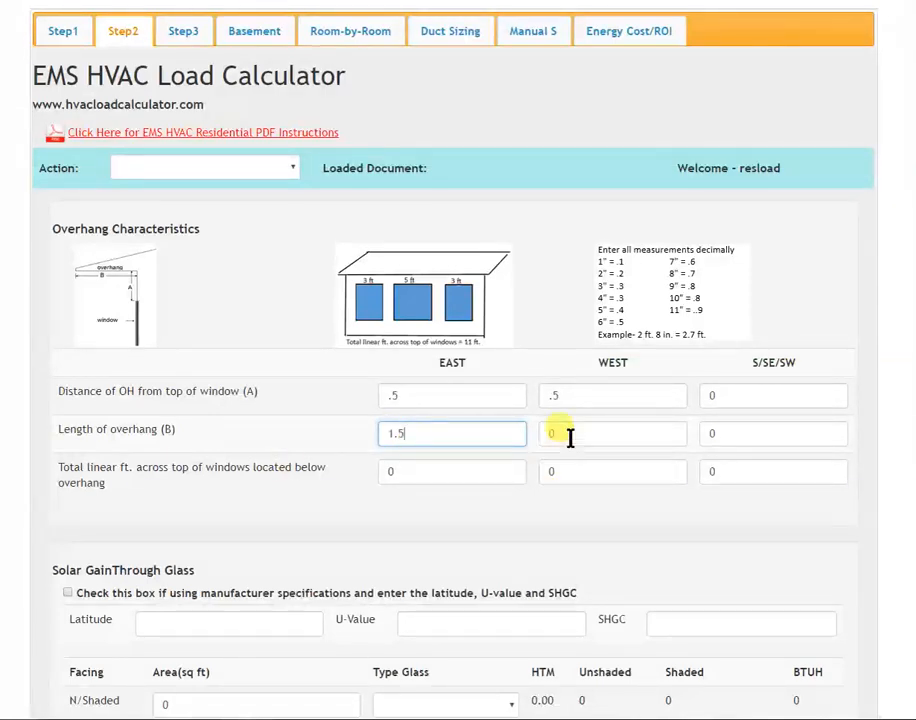
{"action": "type", "text": "1"}
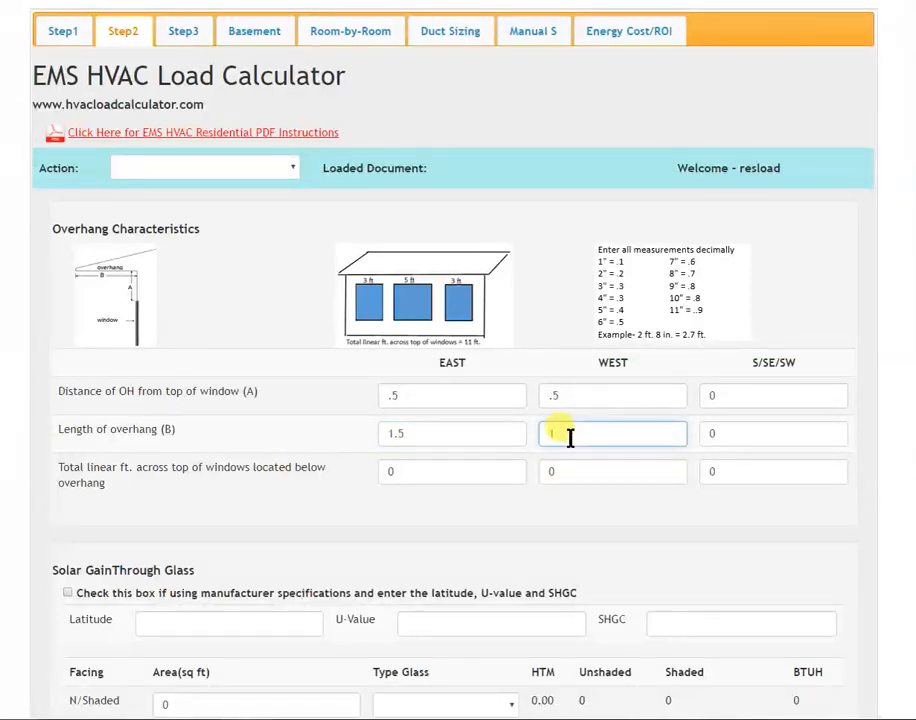
{"action": "type", "text": ".5"}
Enter the total linear feet across the tops of windows below the overhang: 12 for East and 18 for West.
{"action": "left_click", "coordinate": [405, 471]}
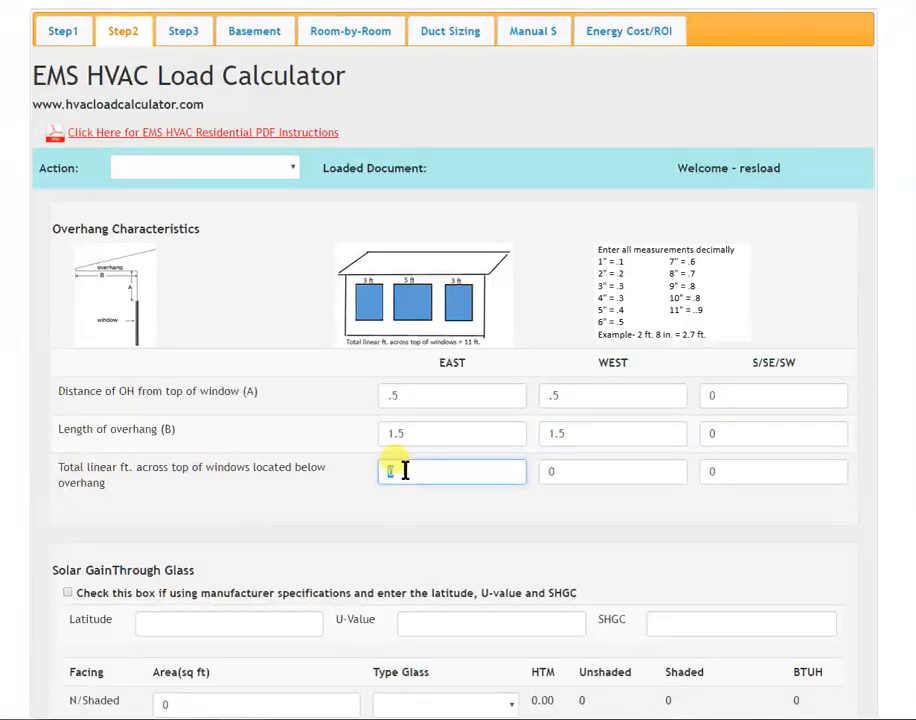
{"action": "type", "text": "12"}
{"action": "left_click", "coordinate": [562, 470]}
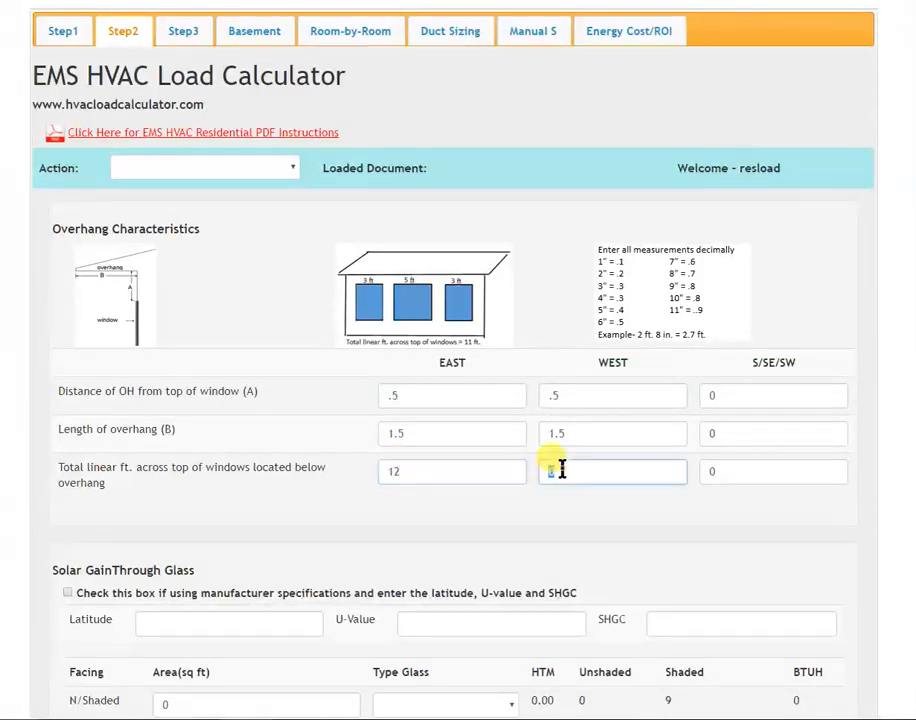
{"action": "type", "text": "18"}
Enable manufacturer specifications for the solar gain through glass and enter latitude 35, U-value .30 and SHGC .35.
{"action": "scroll", "coordinate": [752, 436], "scroll_direction": "down", "scroll_amount": 4}
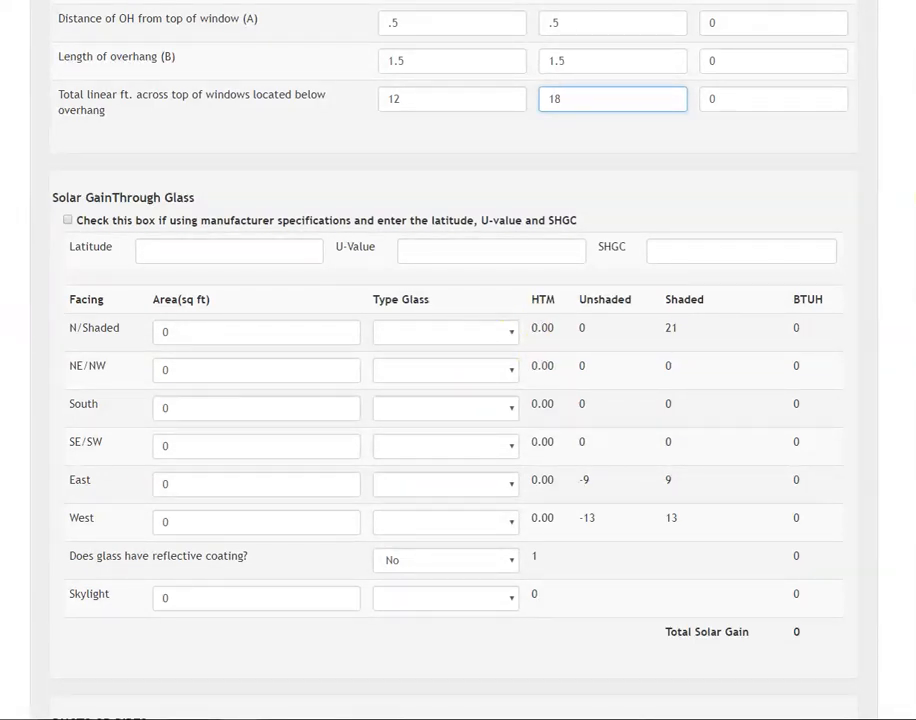
{"action": "left_click", "coordinate": [66, 221]}
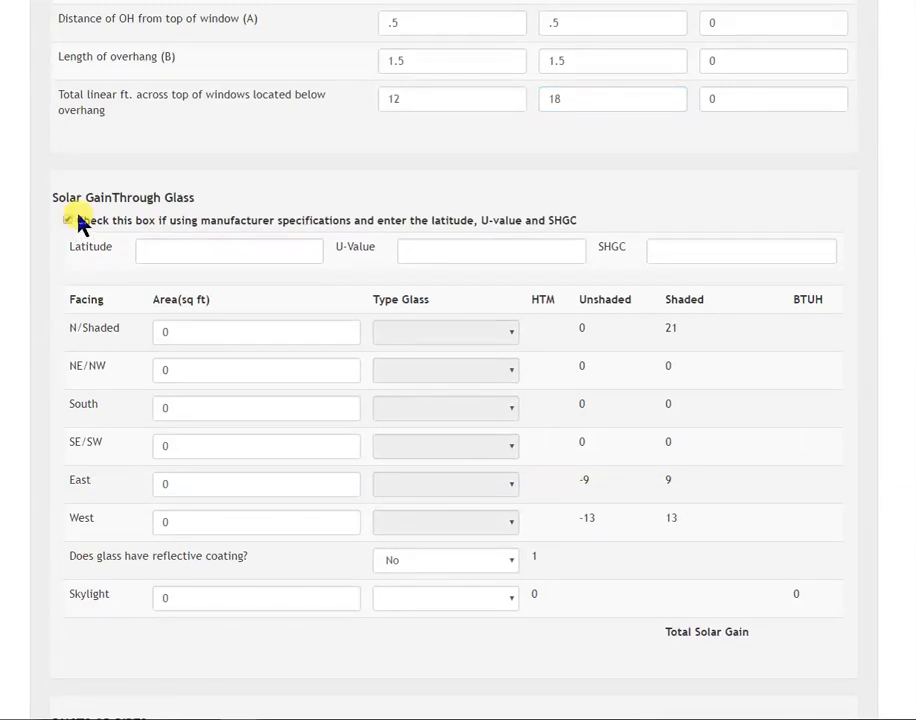
{"action": "left_click", "coordinate": [203, 253]}
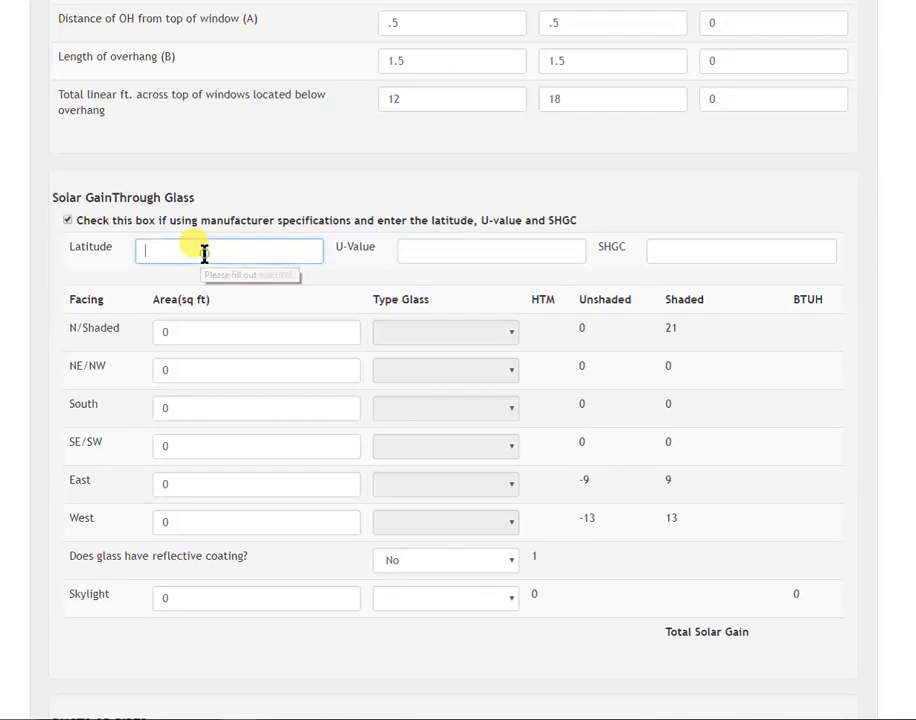
{"action": "type", "text": "35"}
{"action": "left_click", "coordinate": [463, 248]}
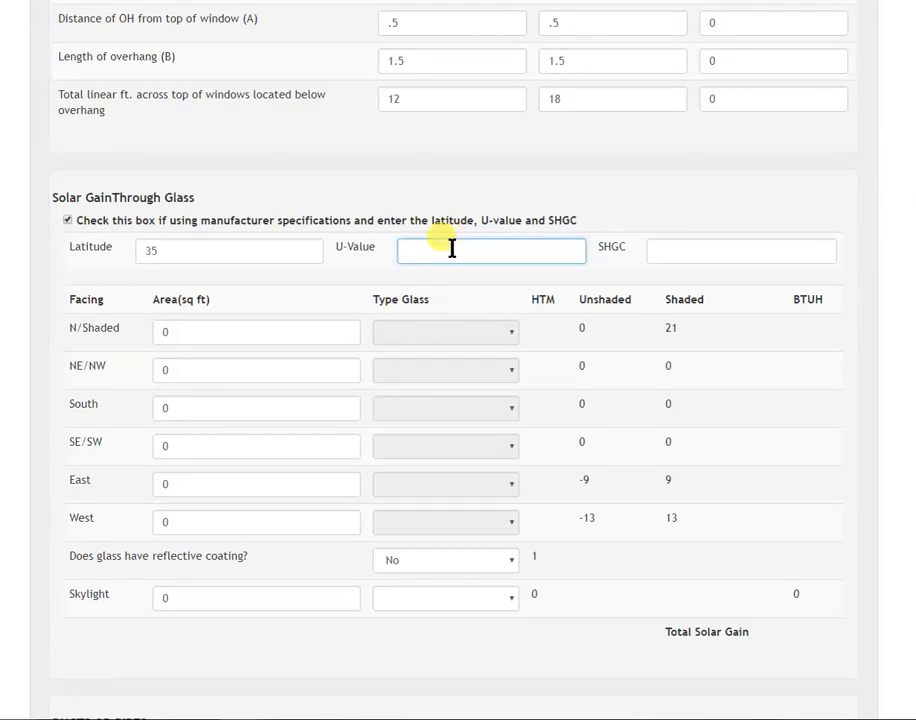
{"action": "type", "text": ".30"}
{"action": "left_click", "coordinate": [691, 249]}
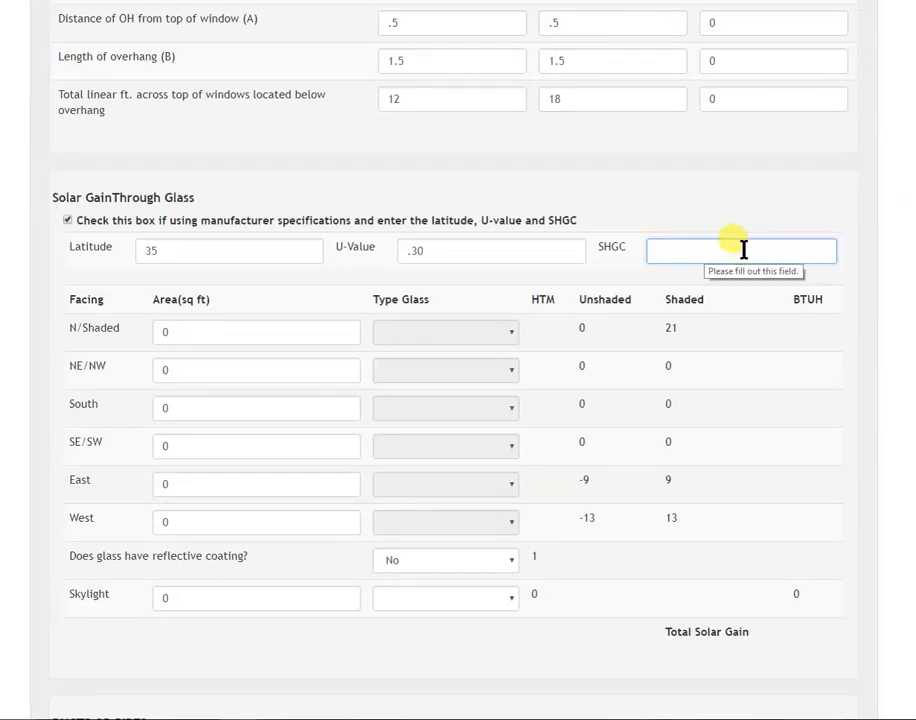
{"action": "type", "text": ".35"}
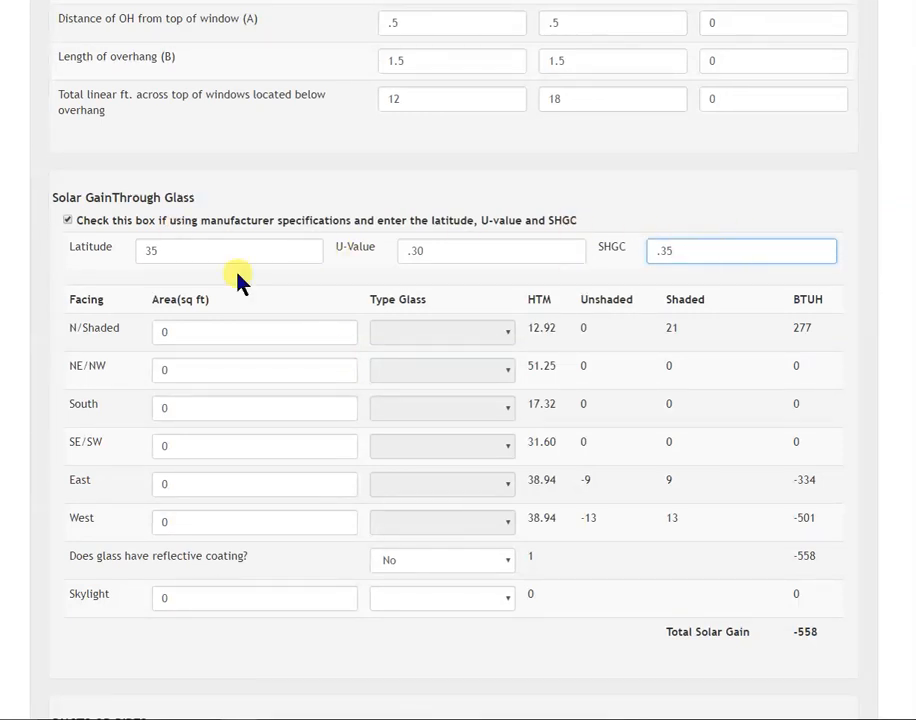
Turn off the manufacturer specifications option and set the glass type to Double for all six facings from N/Shaded to West.
{"action": "left_click", "coordinate": [68, 220]}
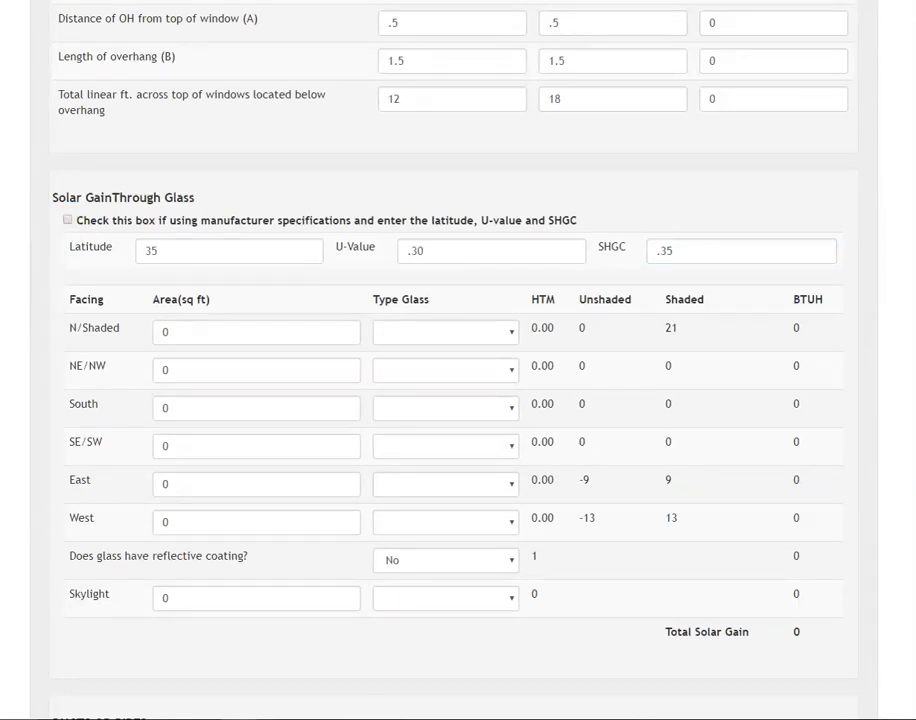
{"action": "left_click", "coordinate": [511, 334]}
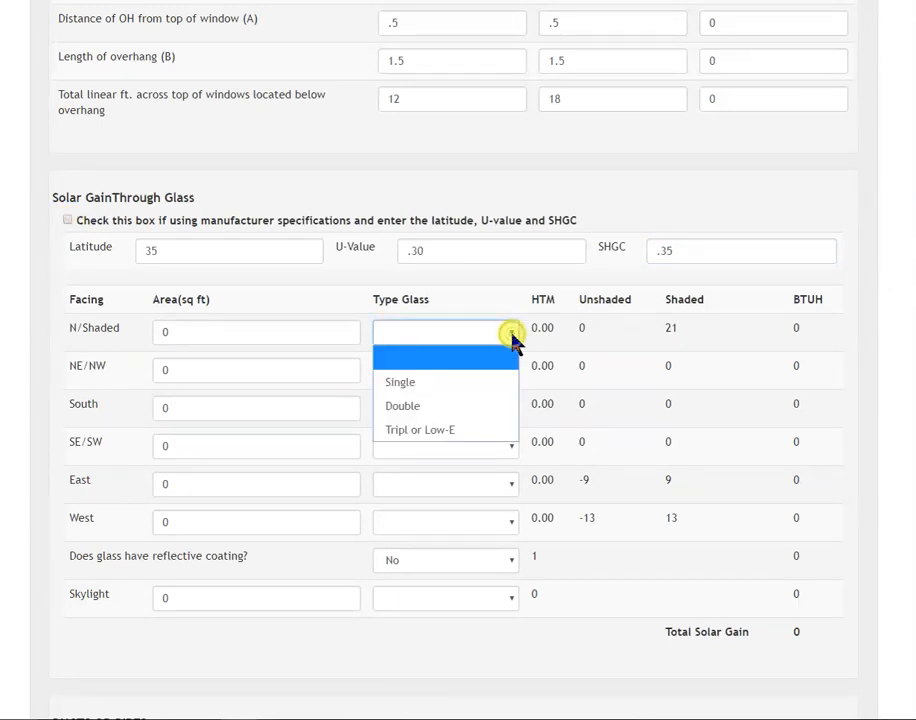
{"action": "left_click", "coordinate": [455, 407]}
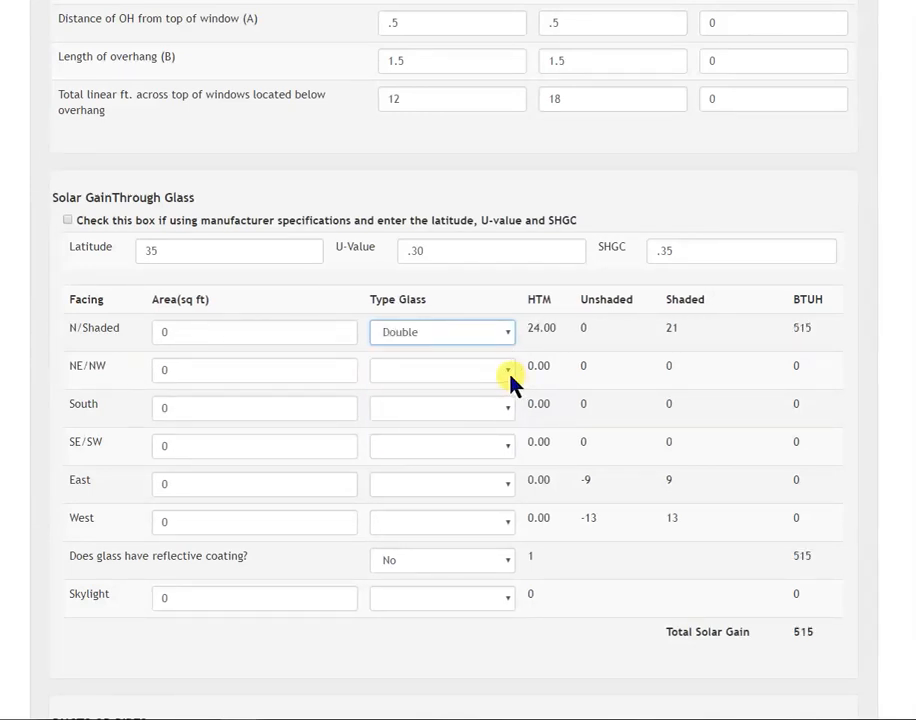
{"action": "left_click", "coordinate": [510, 376]}
{"action": "left_click", "coordinate": [451, 444]}
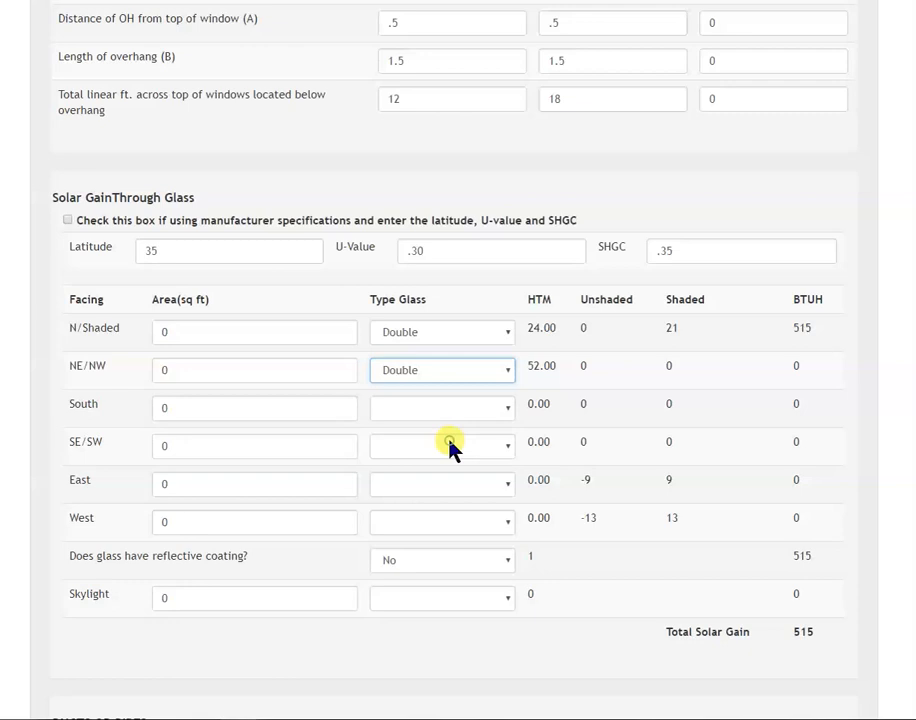
{"action": "left_click", "coordinate": [505, 410]}
{"action": "left_click", "coordinate": [452, 481]}
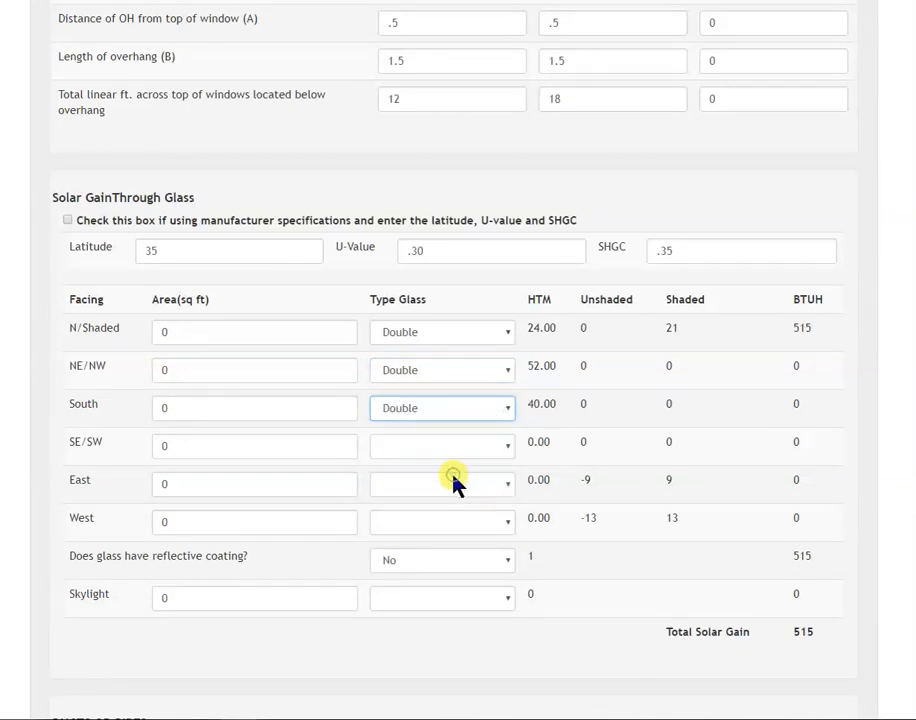
{"action": "left_click", "coordinate": [508, 450]}
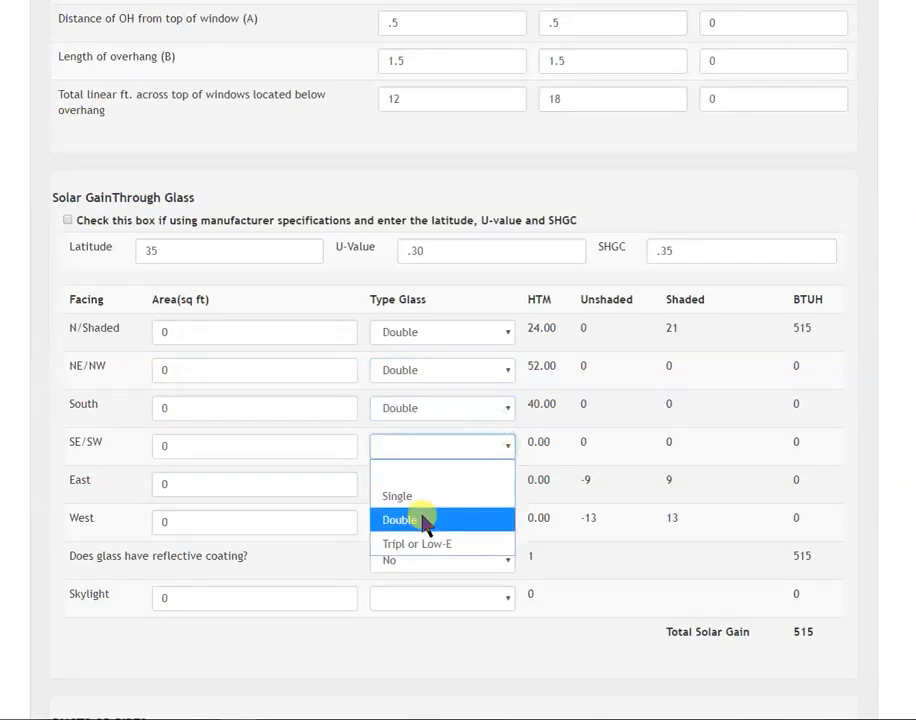
{"action": "left_click", "coordinate": [425, 522]}
{"action": "left_click", "coordinate": [507, 485]}
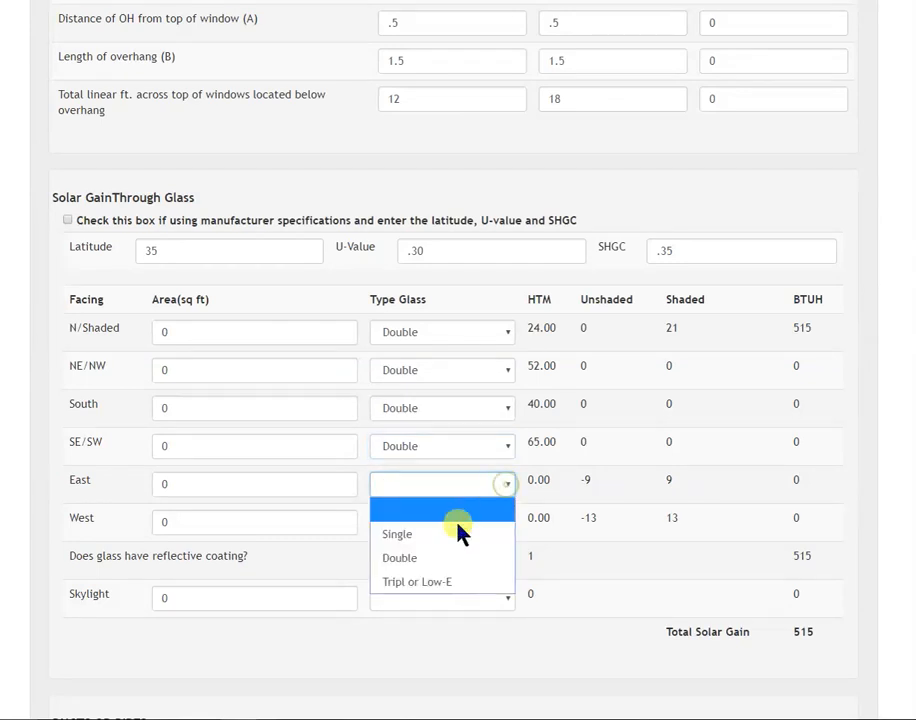
{"action": "left_click", "coordinate": [452, 557]}
{"action": "left_click", "coordinate": [506, 522]}
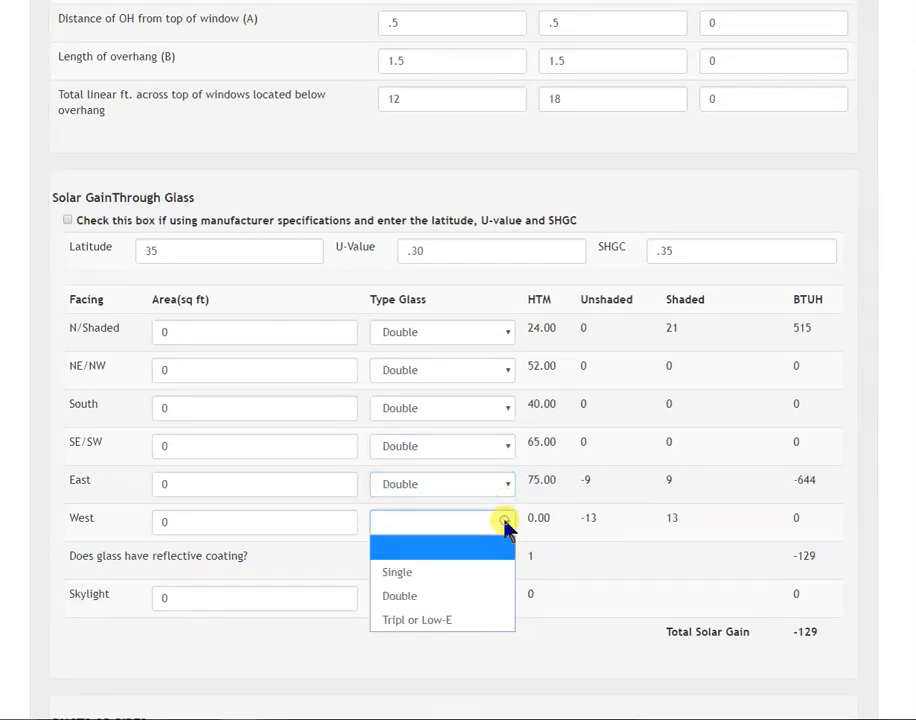
{"action": "left_click", "coordinate": [432, 595]}
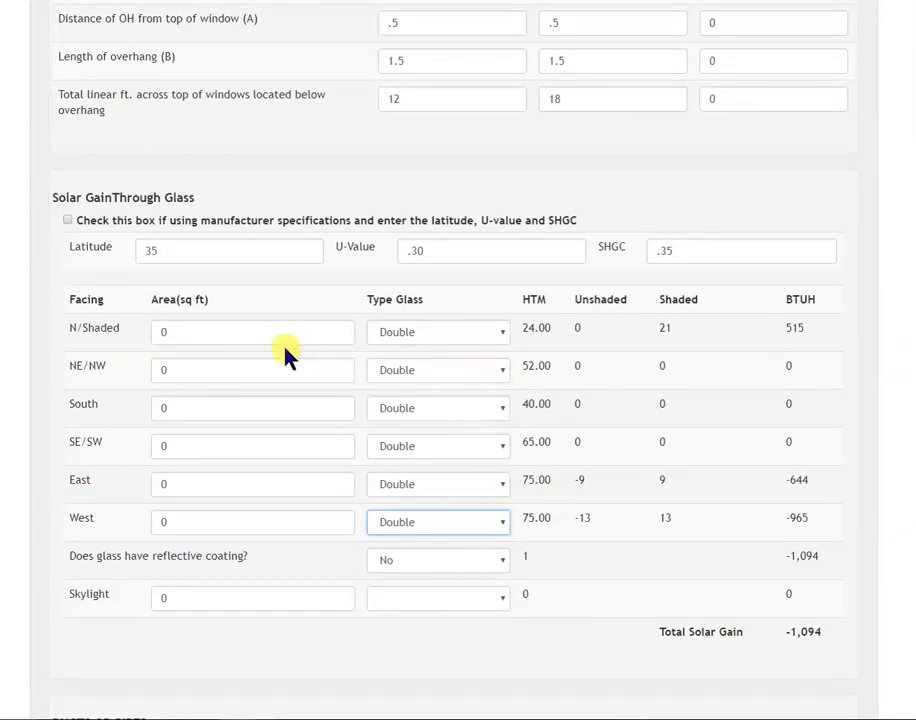
Enter the glass areas in square feet: 54 for N/Shaded, 64 for South, 34 for East and 58 for West.
{"action": "double_click", "coordinate": [193, 332]}
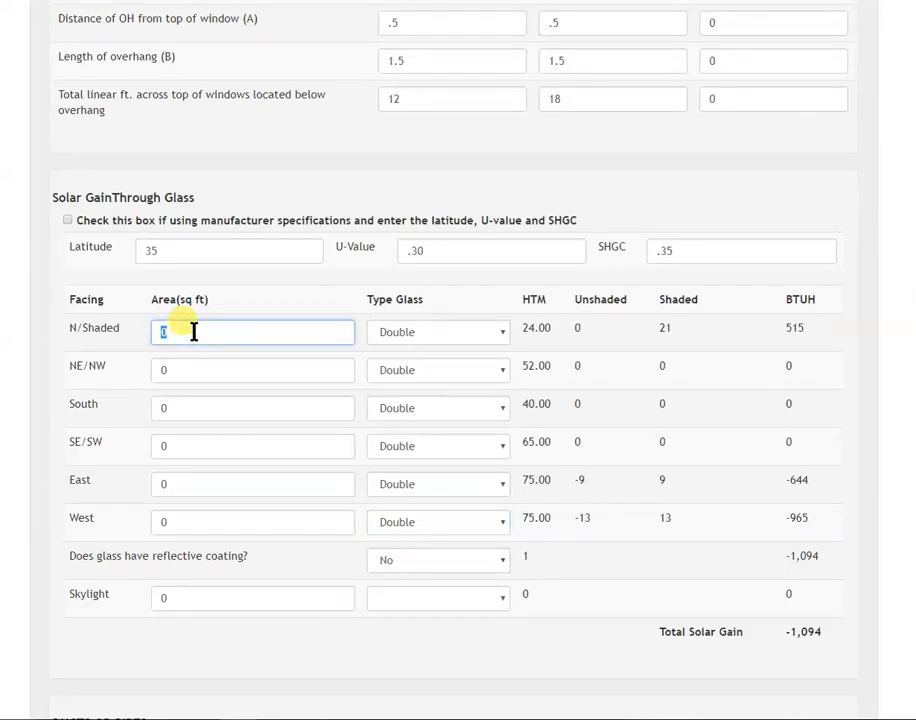
{"action": "type", "text": "54"}
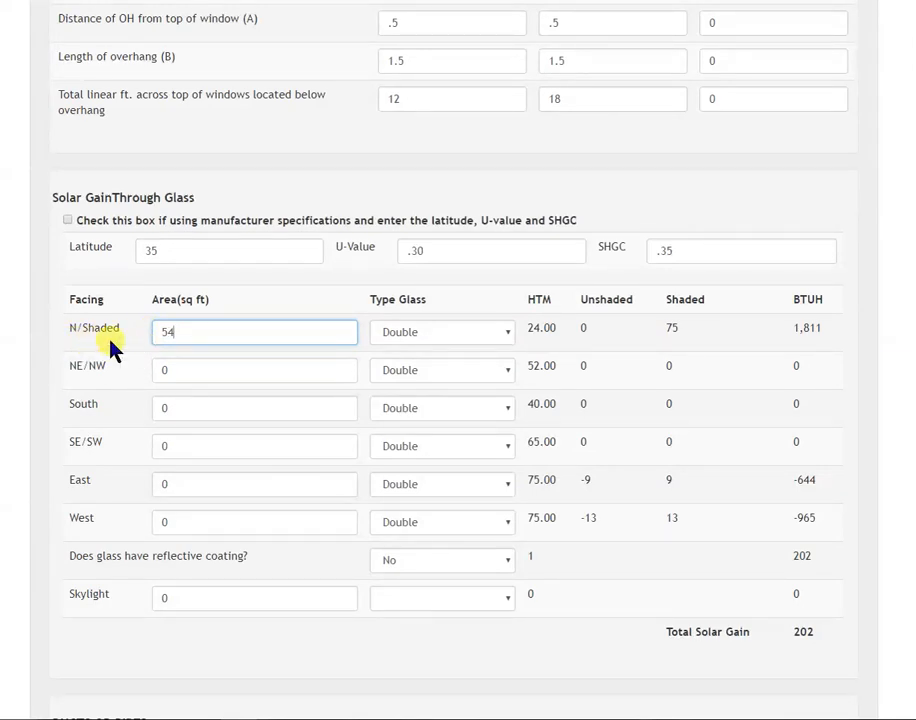
{"action": "double_click", "coordinate": [177, 404]}
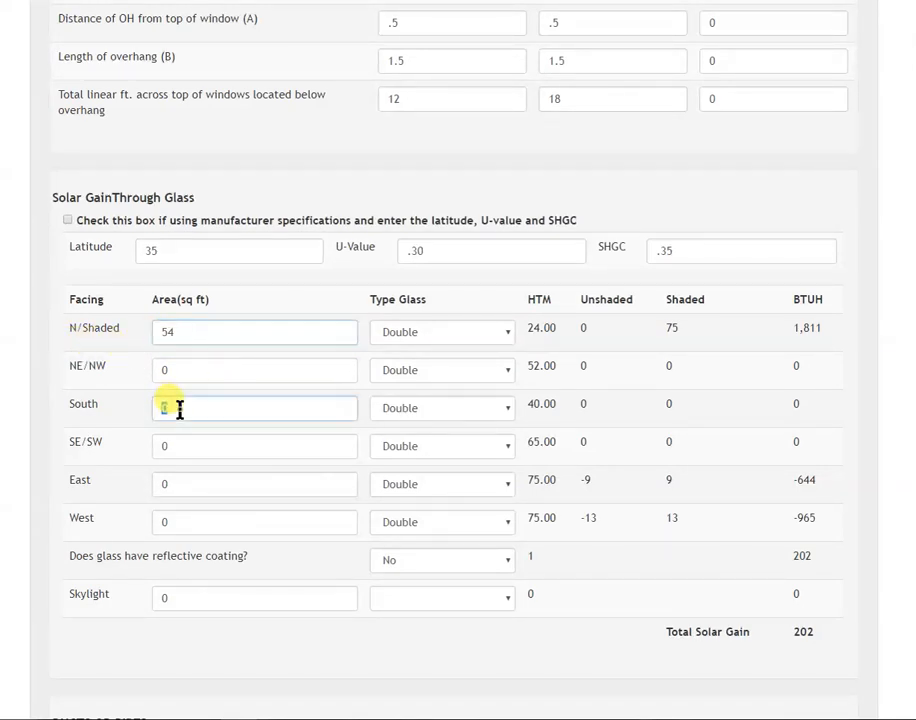
{"action": "type", "text": "64"}
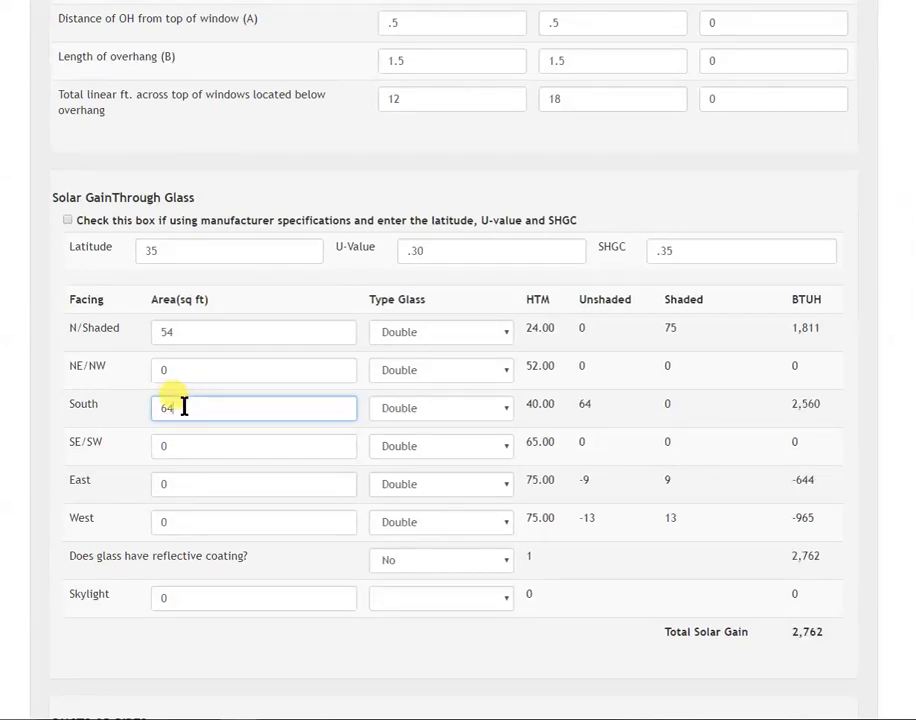
{"action": "left_click", "coordinate": [199, 483]}
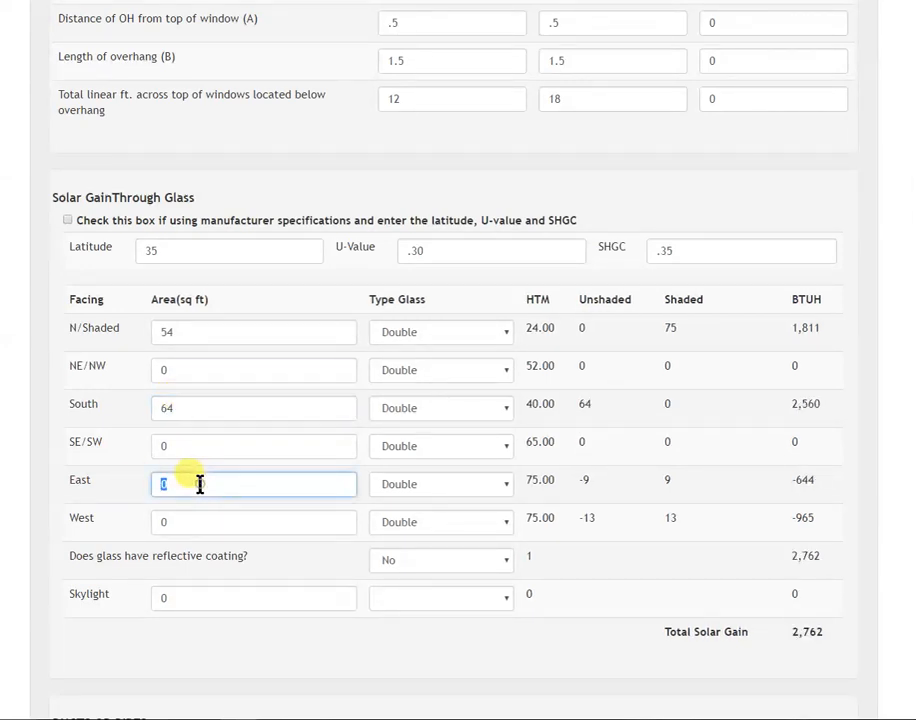
{"action": "type", "text": "34"}
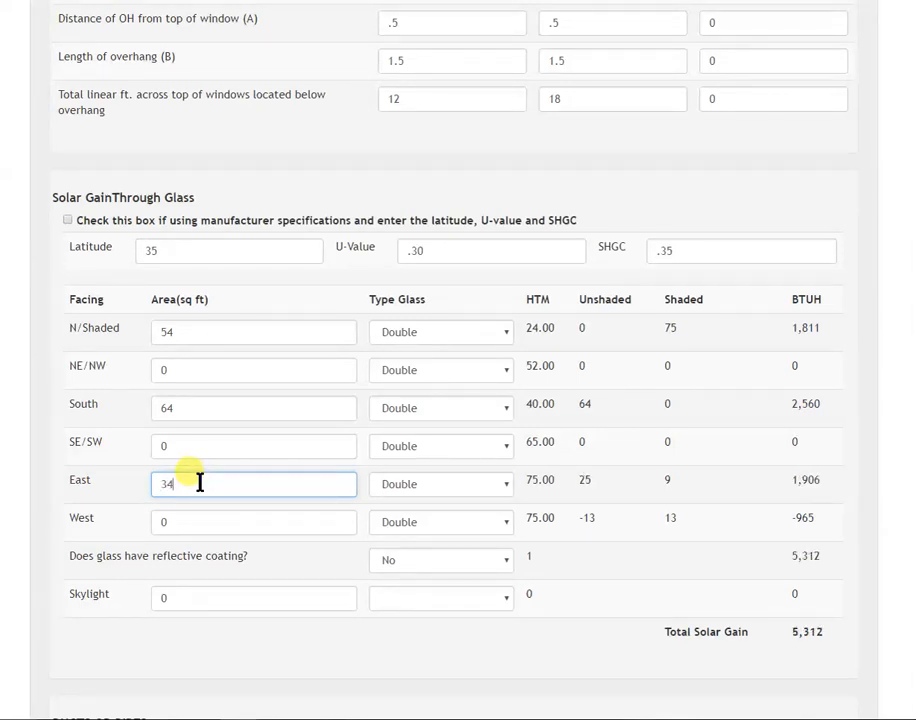
{"action": "left_click", "coordinate": [183, 521]}
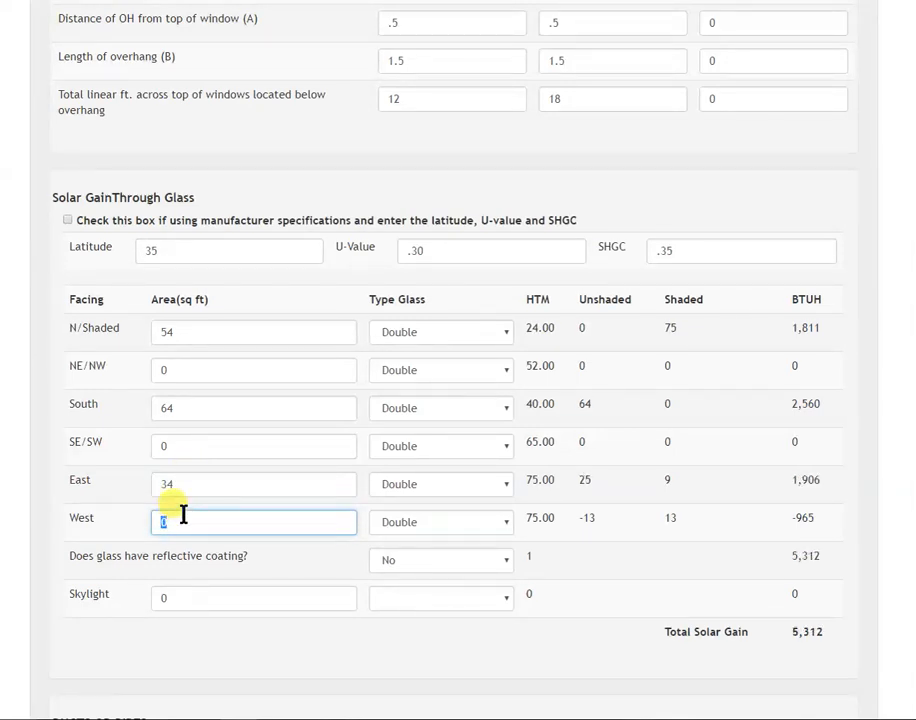
{"action": "type", "text": "58"}
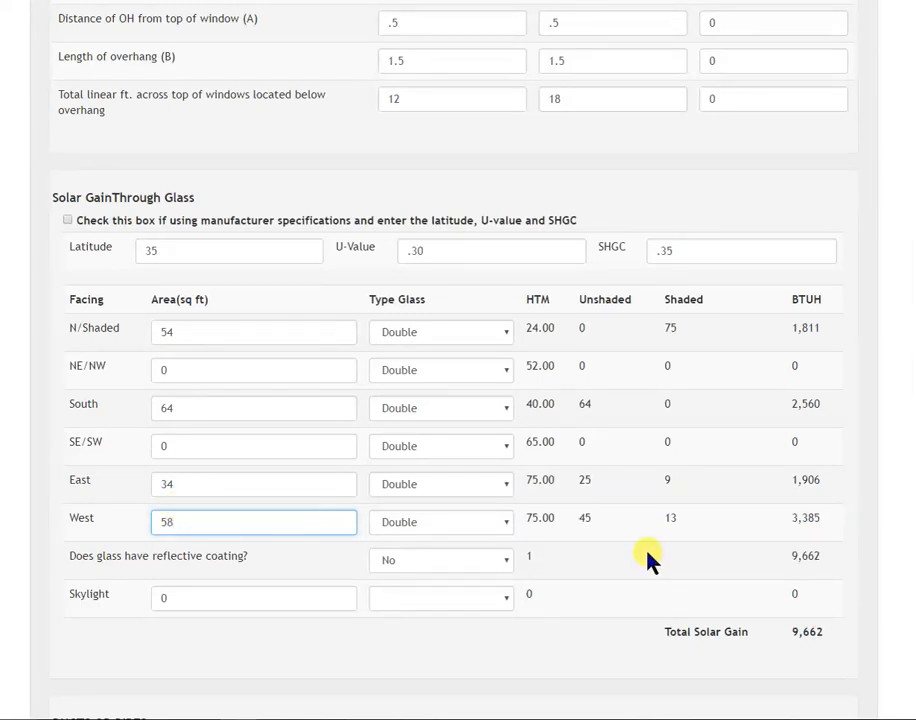
{"action": "left_click", "coordinate": [676, 525]}
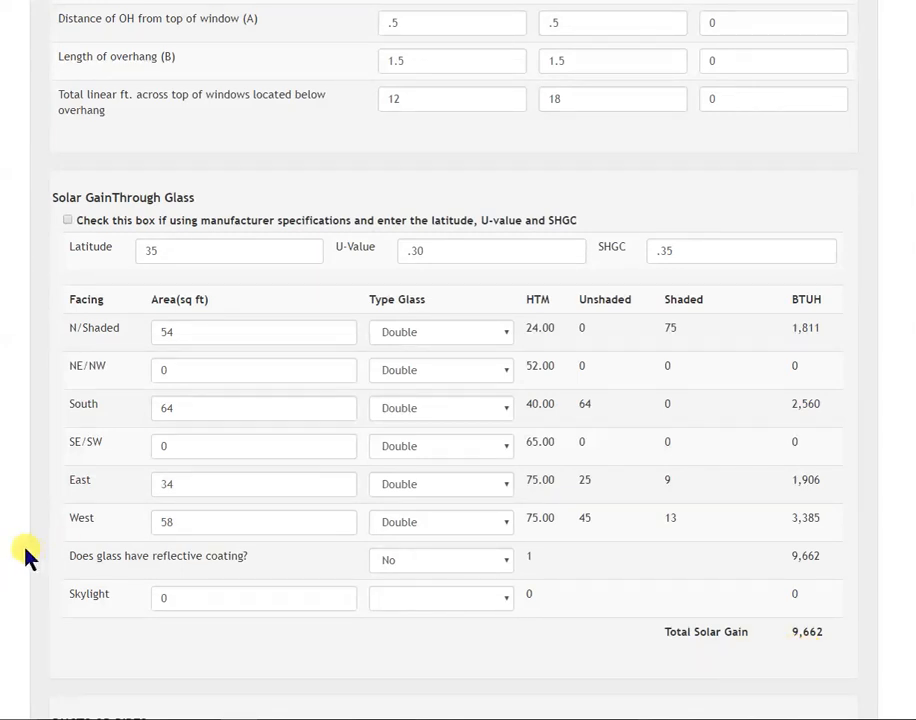
Set the glass reflective coating to Yes and turn the manufacturer specifications option back on.
{"action": "left_click", "coordinate": [506, 557]}
{"action": "left_click", "coordinate": [419, 608]}
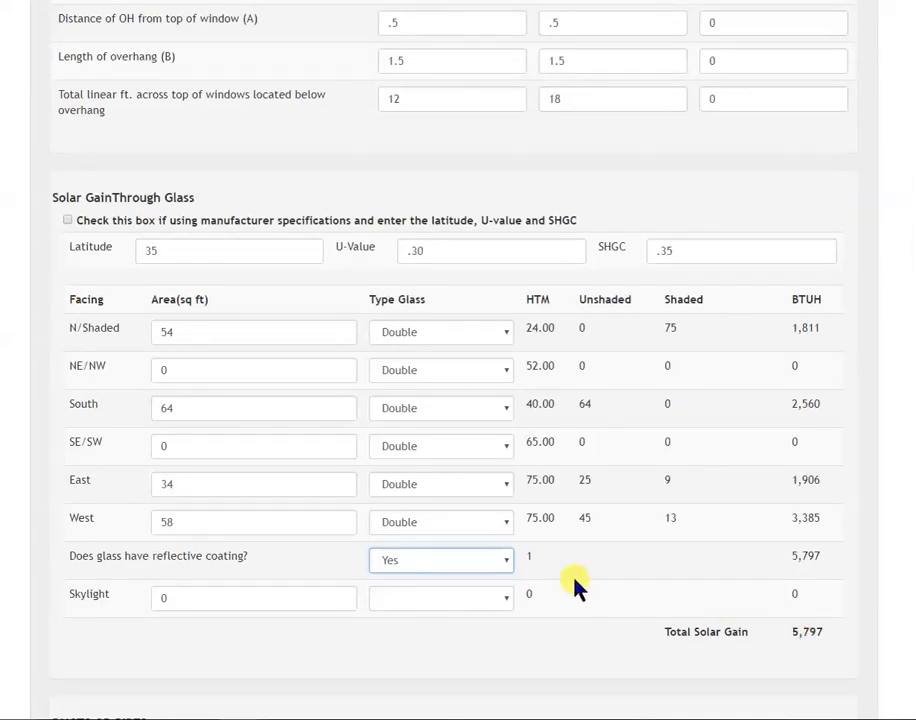
{"action": "left_click", "coordinate": [66, 222]}
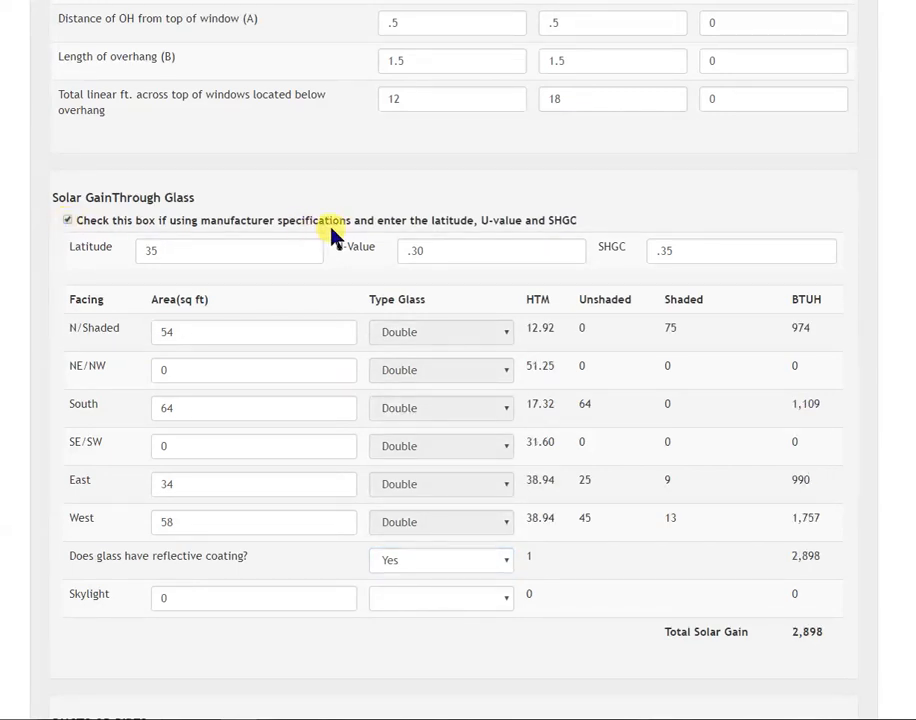
Set the reflective coating to No and enter a skylight area of 8 sq ft with Tinted glass.
{"action": "left_click", "coordinate": [505, 568]}
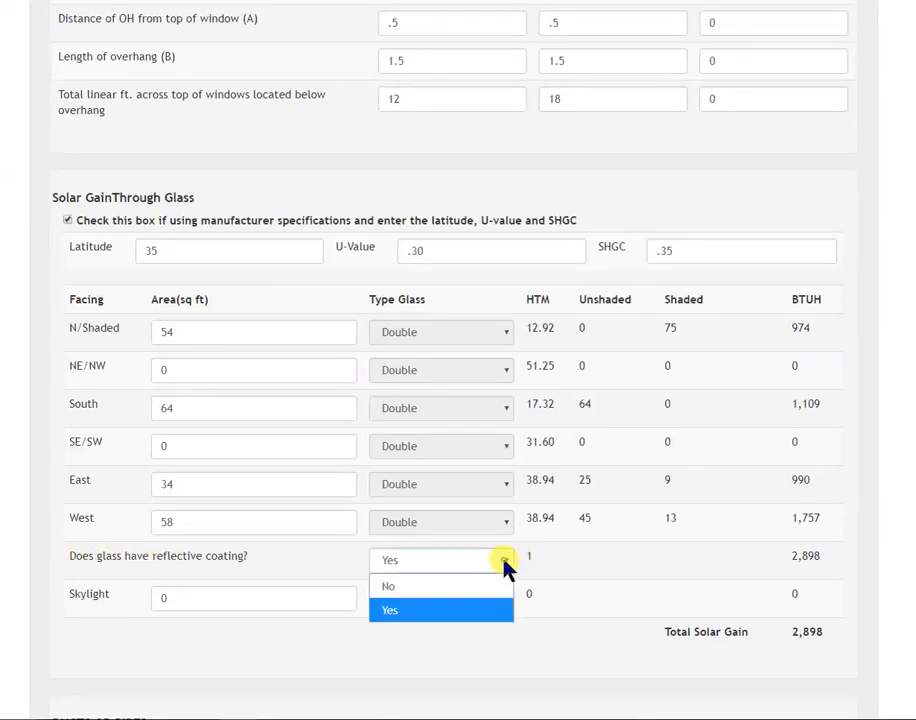
{"action": "left_click", "coordinate": [429, 587]}
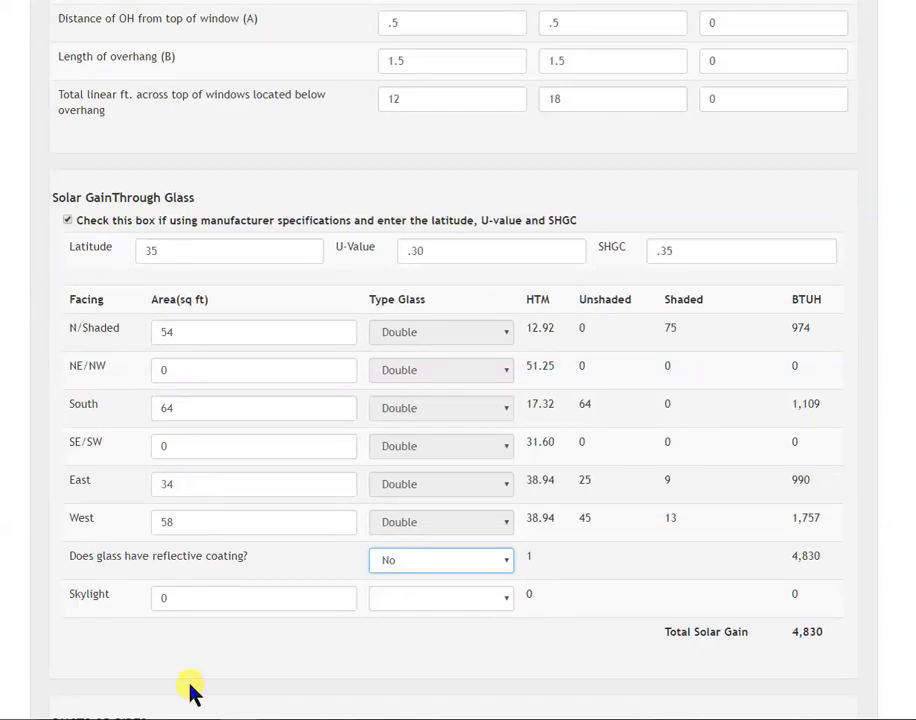
{"action": "left_click", "coordinate": [180, 600]}
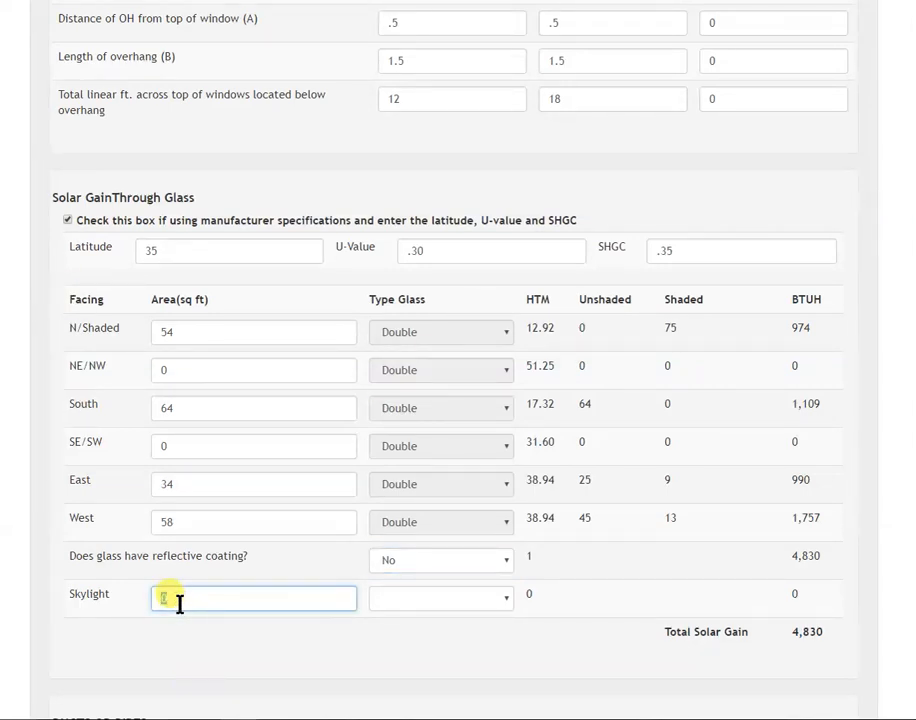
{"action": "type", "text": "8"}
{"action": "left_click", "coordinate": [509, 603]}
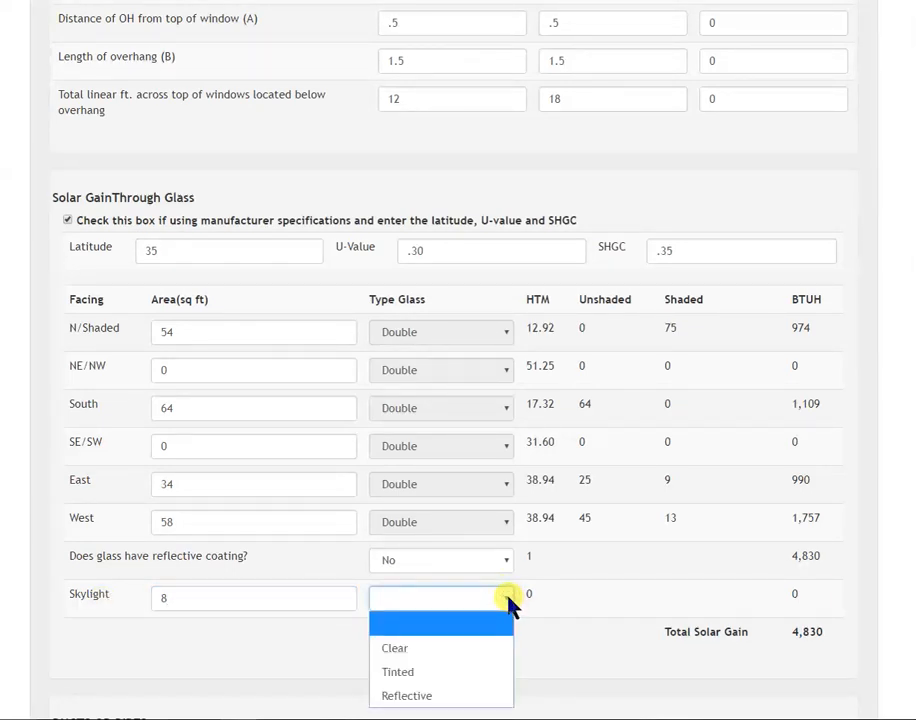
{"action": "left_click", "coordinate": [453, 678]}
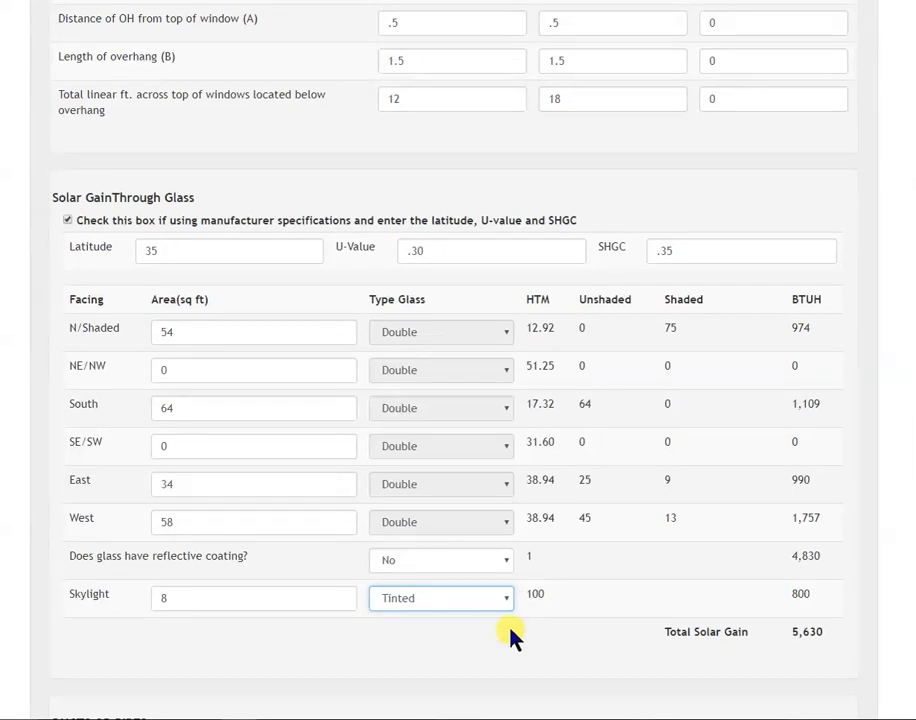
Set both the heating and cooling duct locations to Trunk and branches in attic.
{"action": "scroll", "coordinate": [818, 603], "scroll_direction": "down", "scroll_amount": 3}
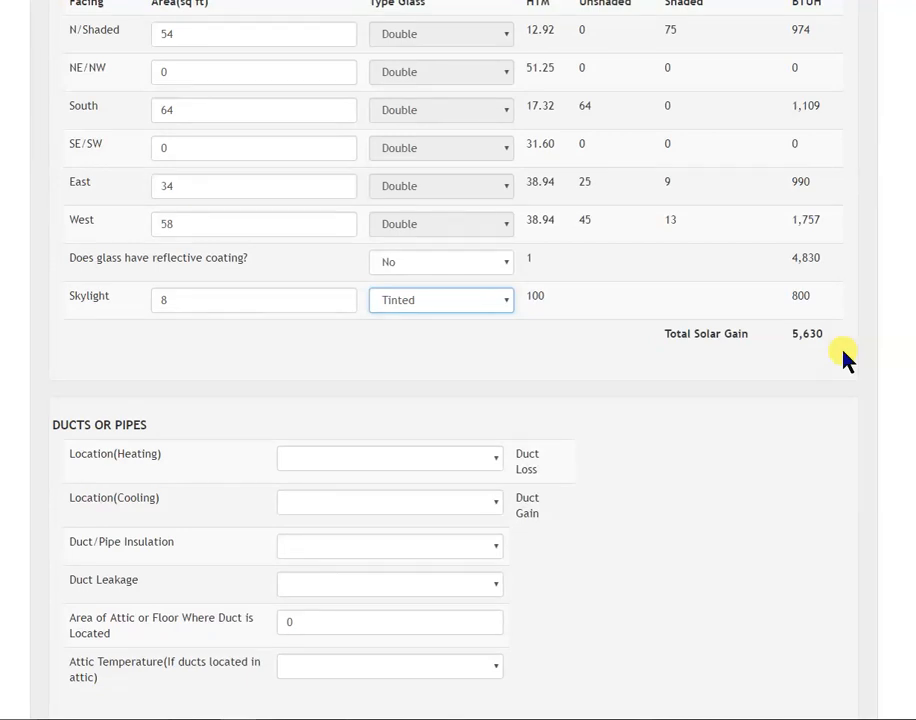
{"action": "left_click", "coordinate": [495, 462]}
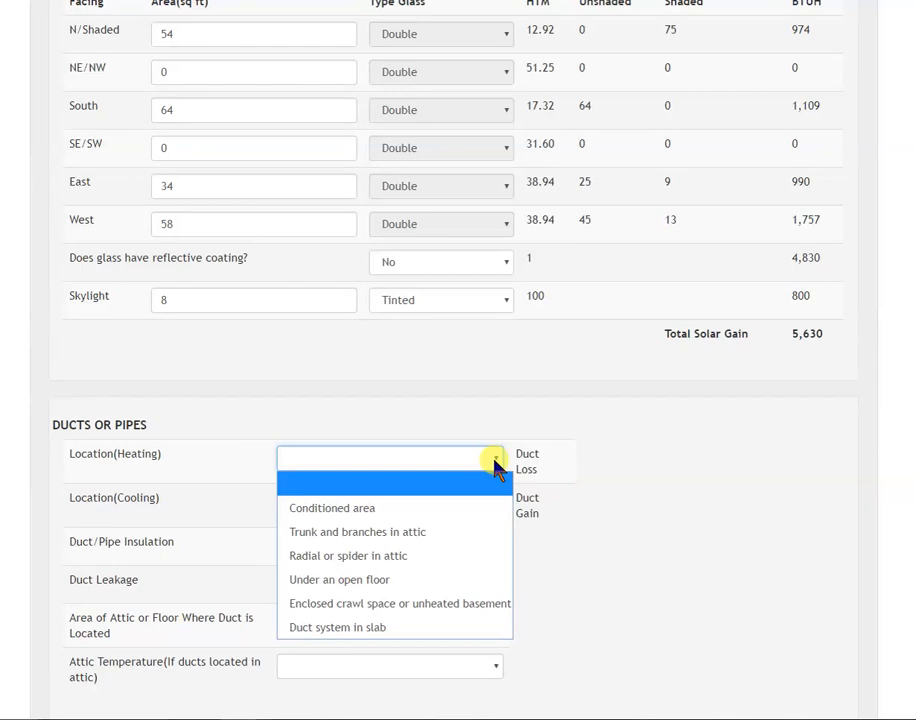
{"action": "left_click", "coordinate": [352, 531]}
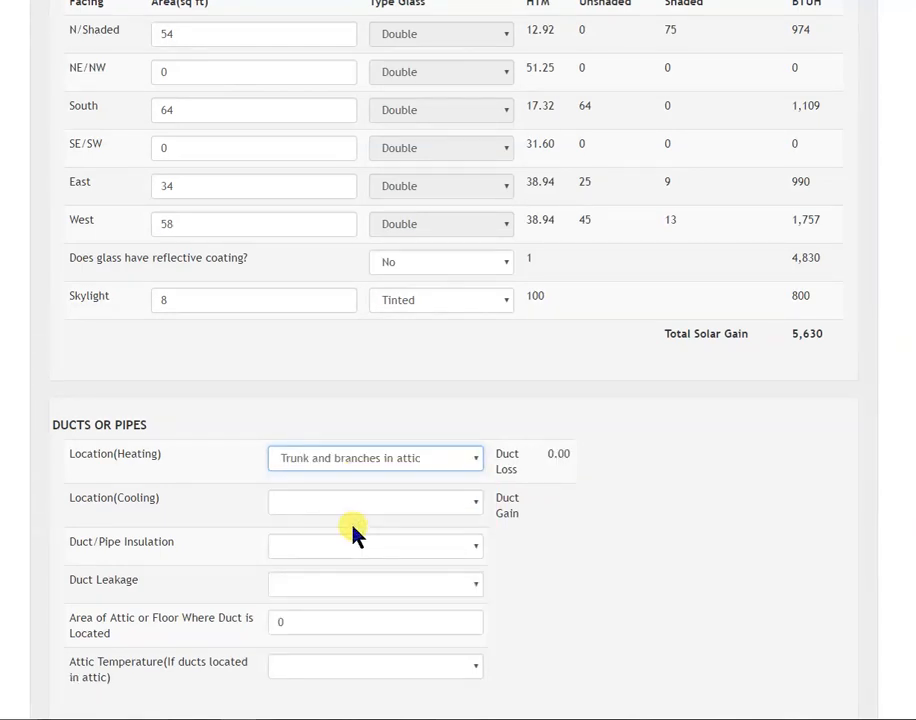
{"action": "left_click", "coordinate": [476, 505]}
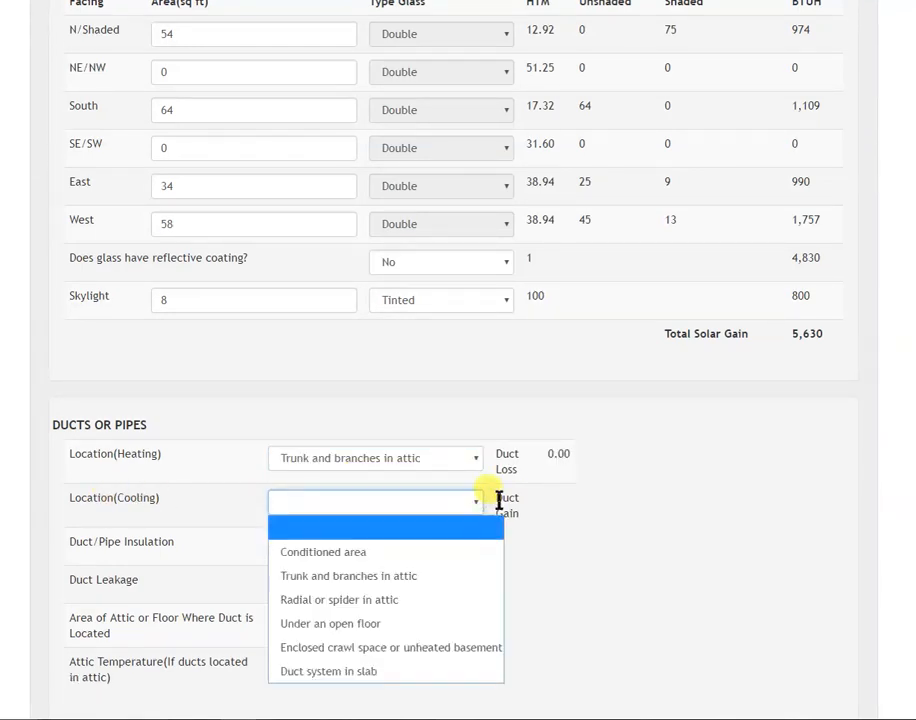
{"action": "left_click", "coordinate": [418, 578]}
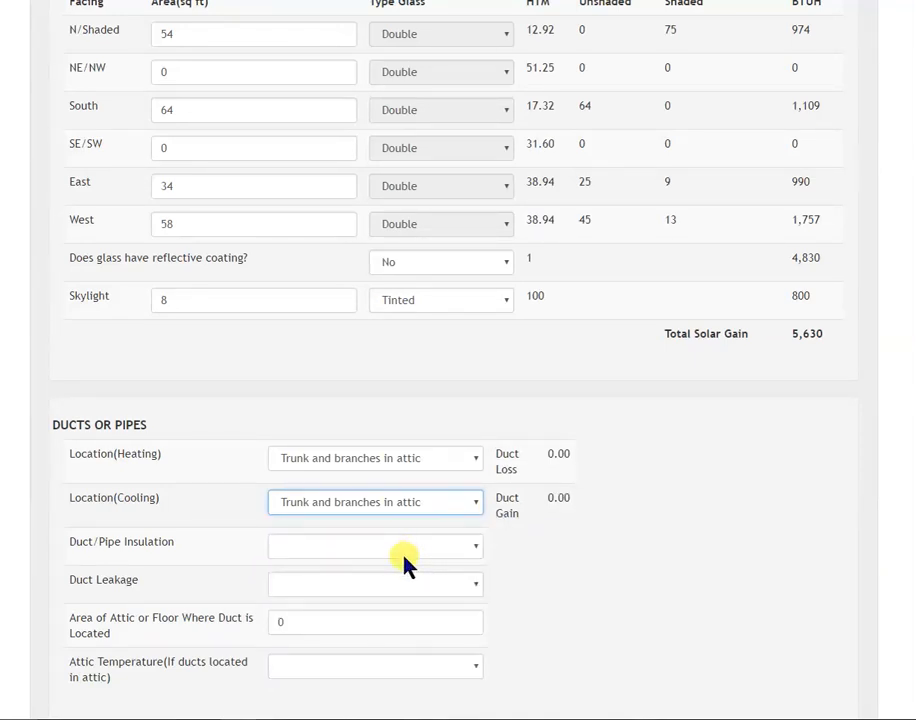
Set the duct/pipe insulation to R-8 and the duct leakage to sealed.
{"action": "left_click", "coordinate": [472, 550]}
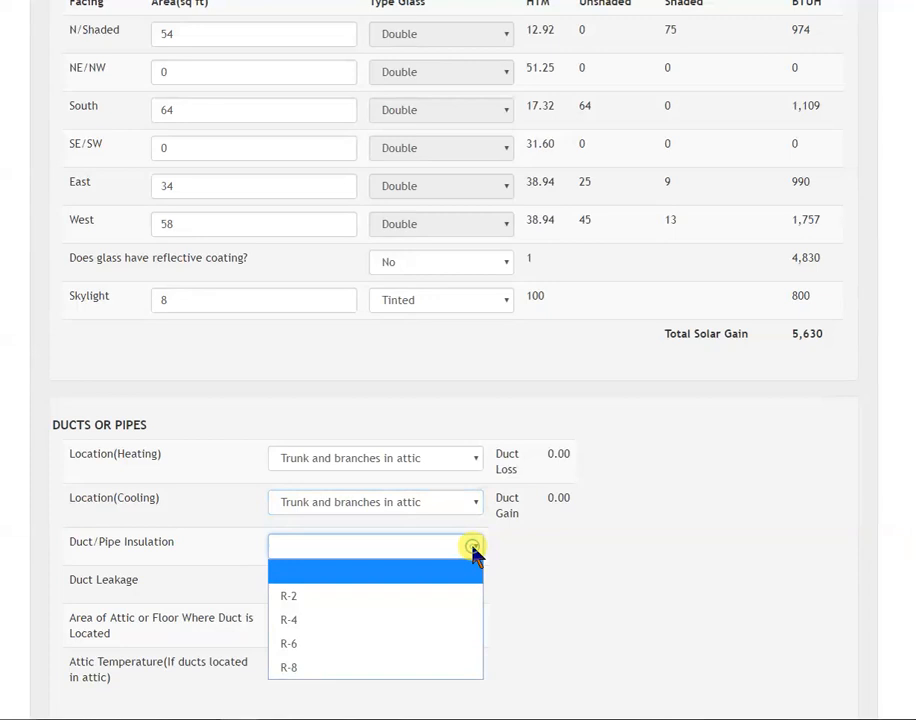
{"action": "left_click", "coordinate": [348, 668]}
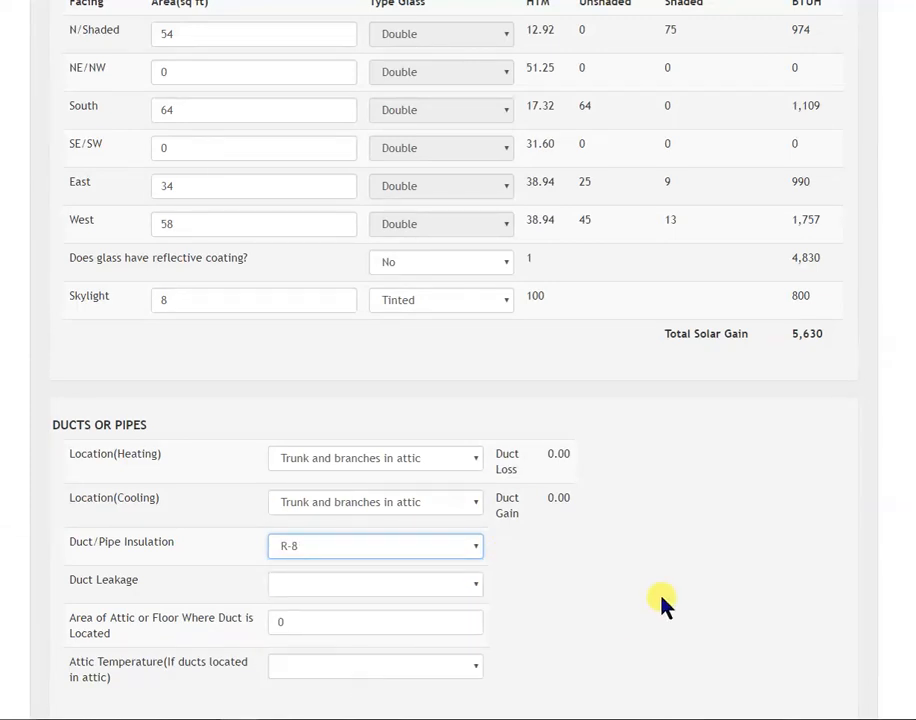
{"action": "scroll", "coordinate": [680, 560], "scroll_direction": "down", "scroll_amount": 1}
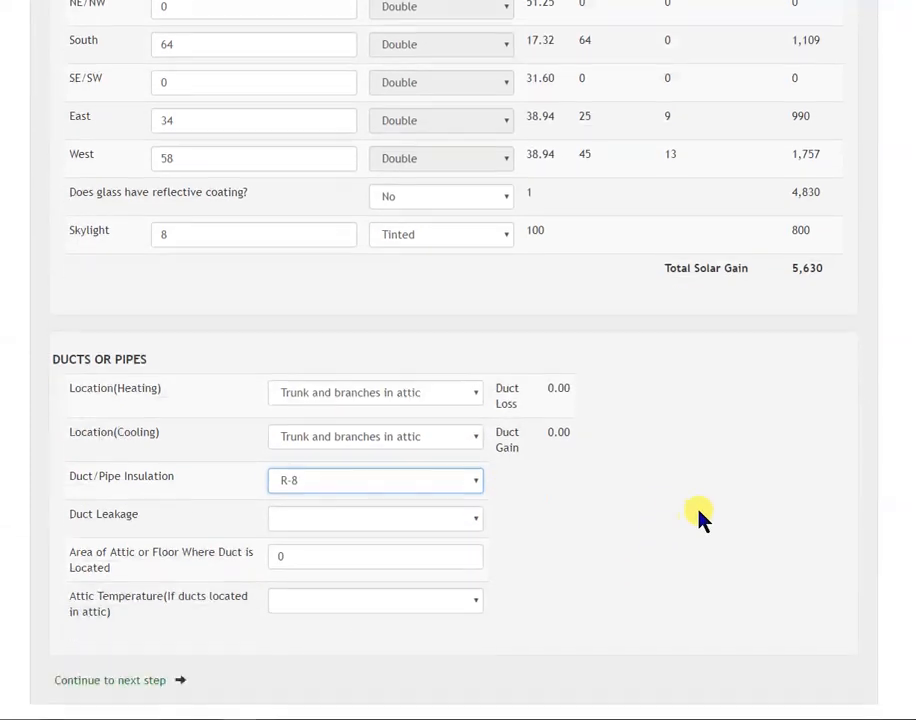
{"action": "left_click", "coordinate": [476, 519]}
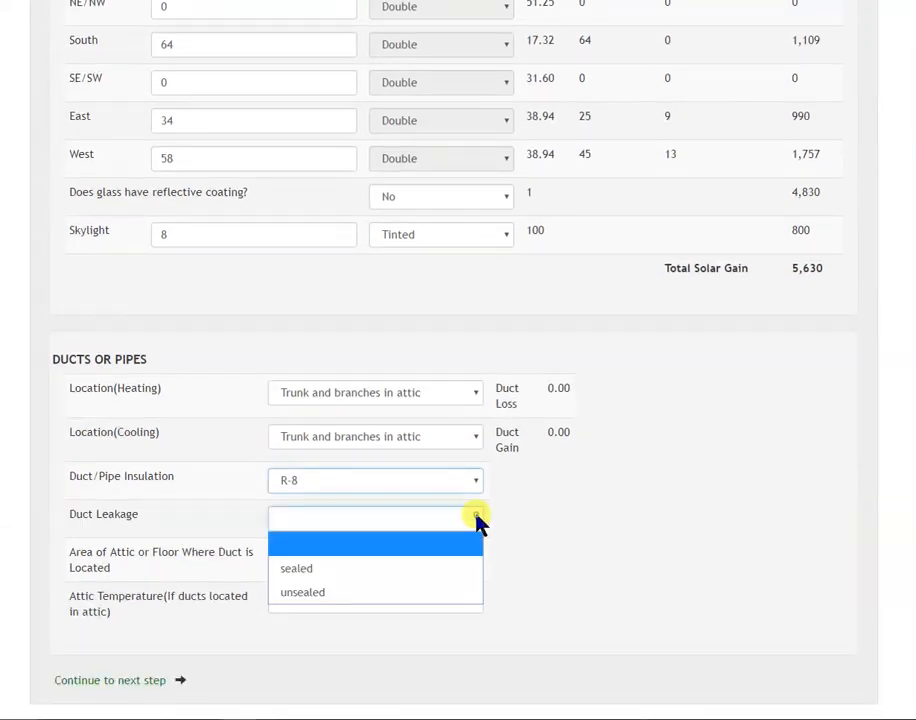
{"action": "left_click", "coordinate": [320, 570]}
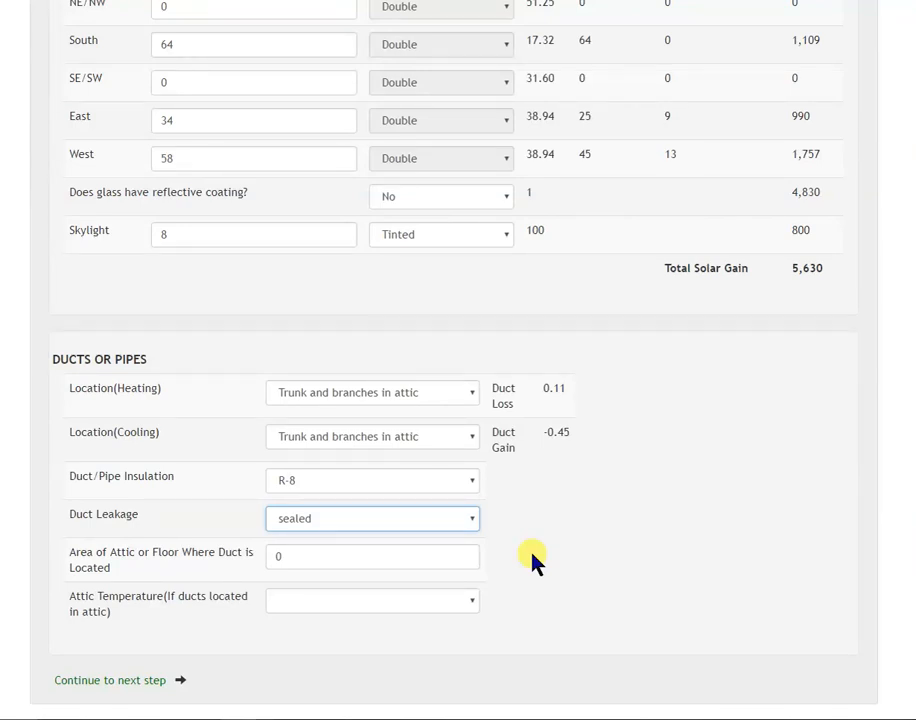
Enter 2000 for the attic or floor area where the duct is located and set the attic temperature to 120.
{"action": "left_click", "coordinate": [292, 554]}
{"action": "type", "text": "200"}
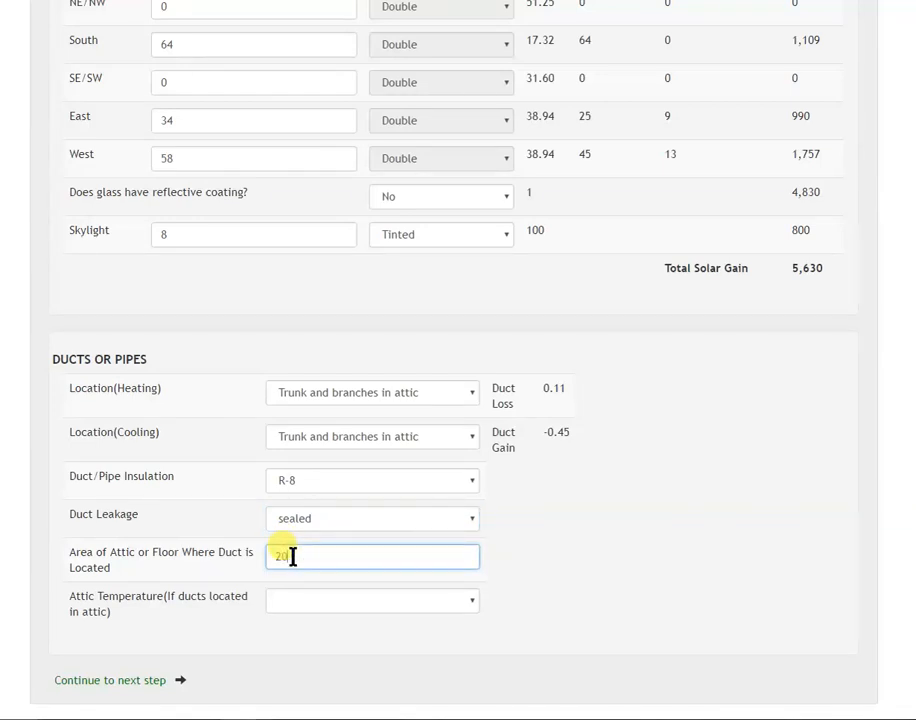
{"action": "type", "text": "0"}
{"action": "left_click", "coordinate": [476, 605]}
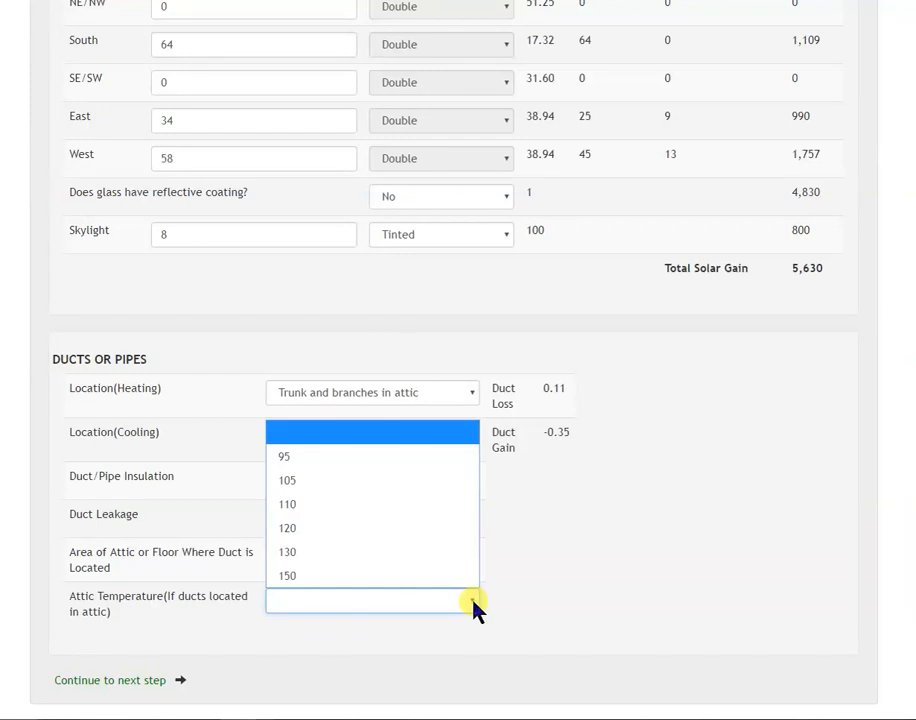
{"action": "left_click", "coordinate": [298, 530]}
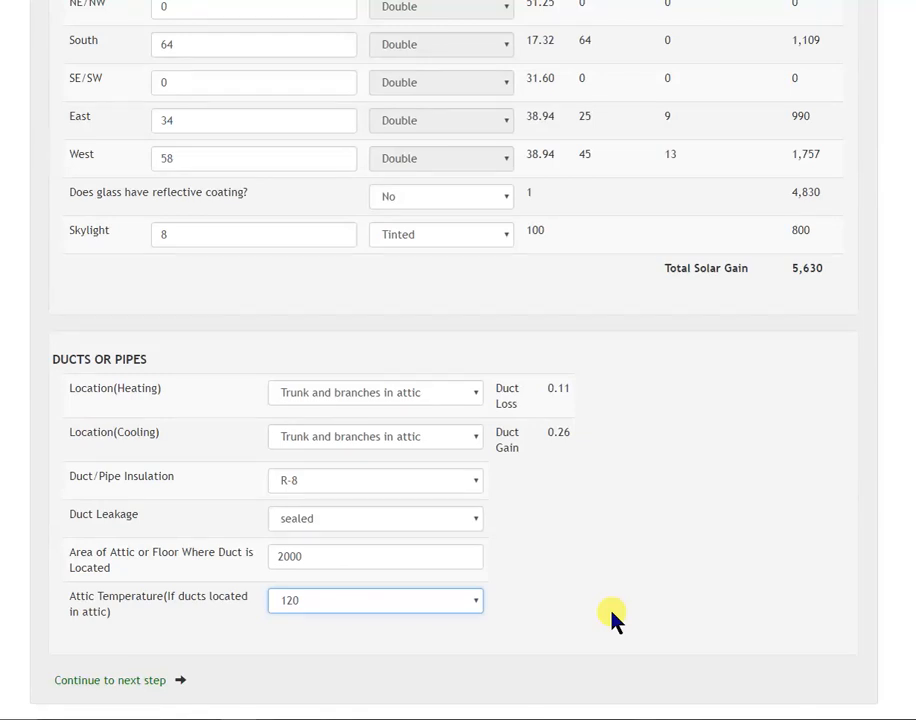
Continue to Step 3 and enter the areas: 1860 for gross wall, 42 for doors and 2000 for ceiling.
{"action": "left_click", "coordinate": [121, 681]}
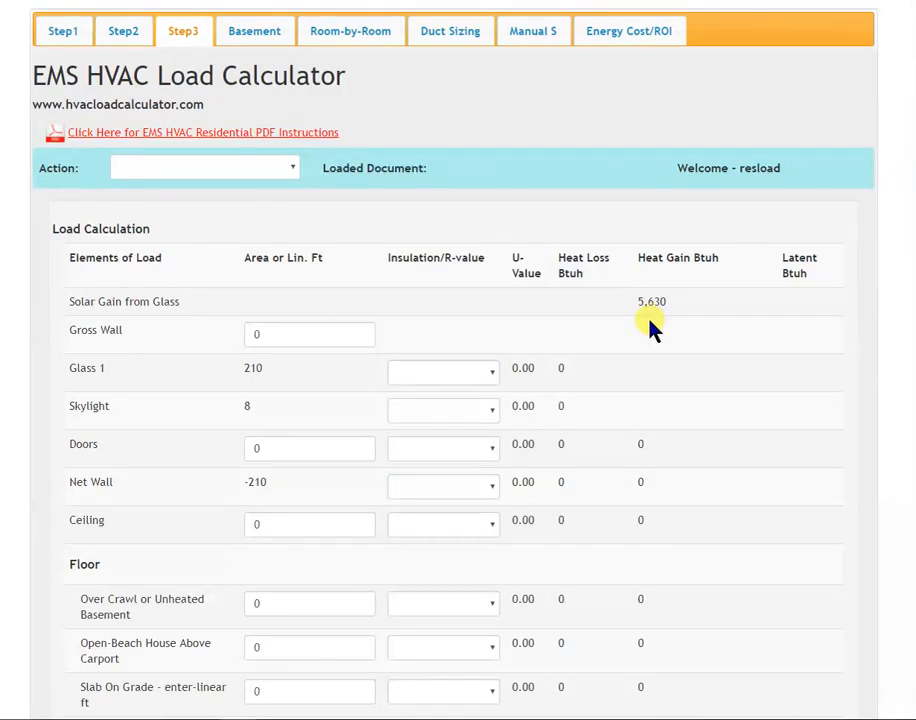
{"action": "left_click", "coordinate": [284, 337]}
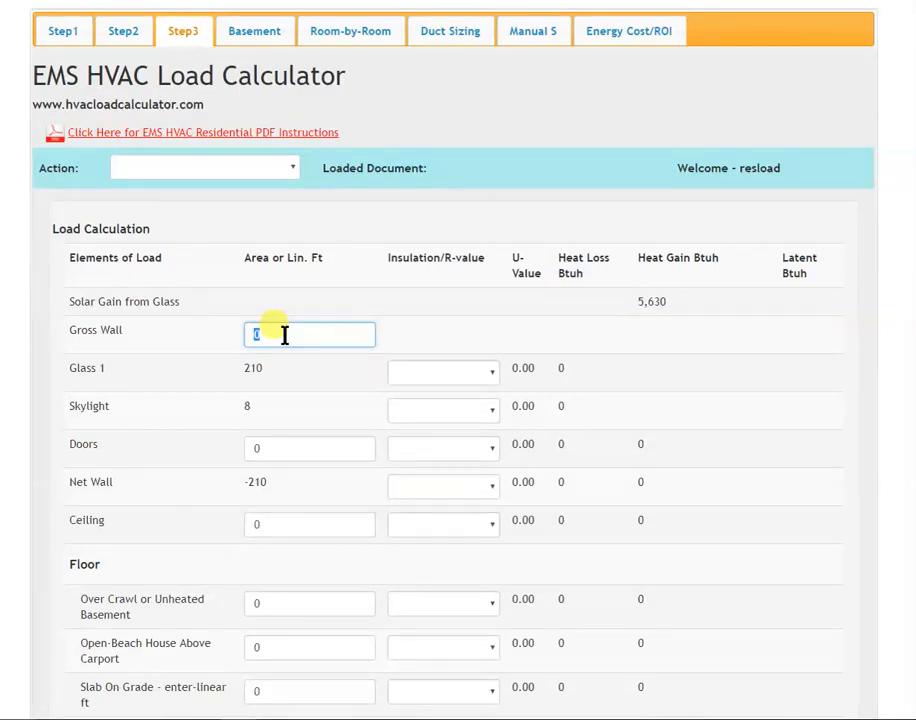
{"action": "type", "text": "1860"}
{"action": "left_click", "coordinate": [270, 451]}
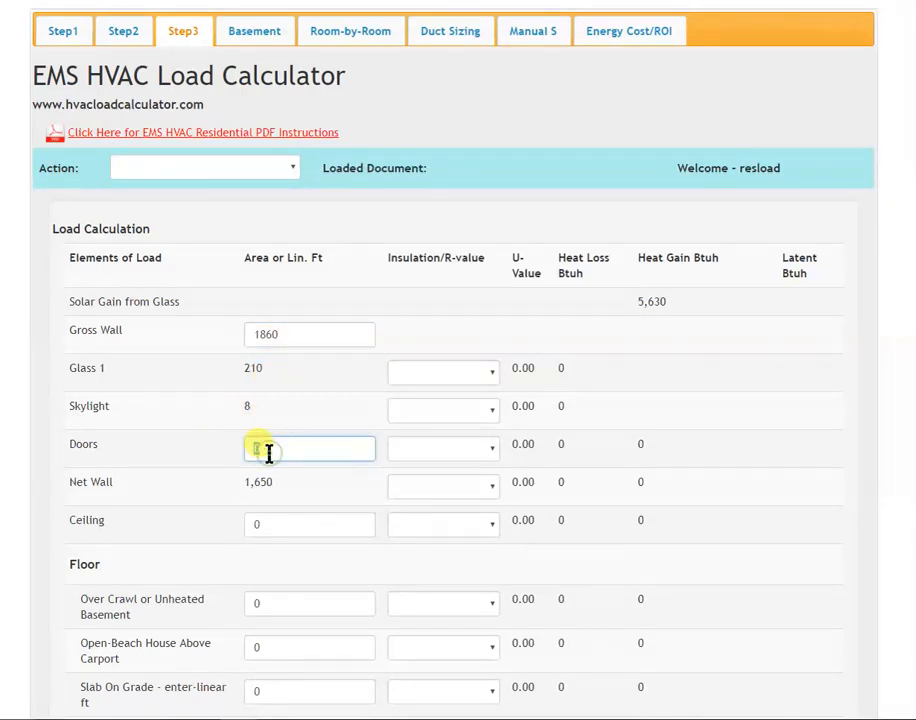
{"action": "type", "text": "42"}
{"action": "left_click", "coordinate": [271, 527]}
{"action": "type", "text": "2000"}
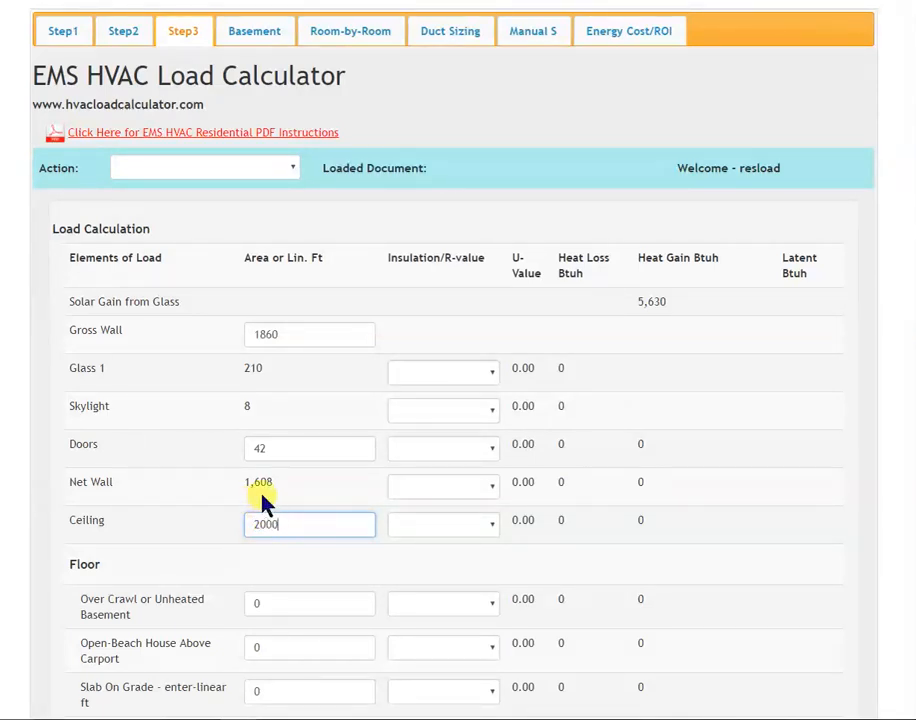
Enter a floor area of 2000 over crawl or unheated basement and an infiltration volume of 18000 cubic feet.
{"action": "scroll", "coordinate": [262, 500], "scroll_direction": "down", "scroll_amount": 3}
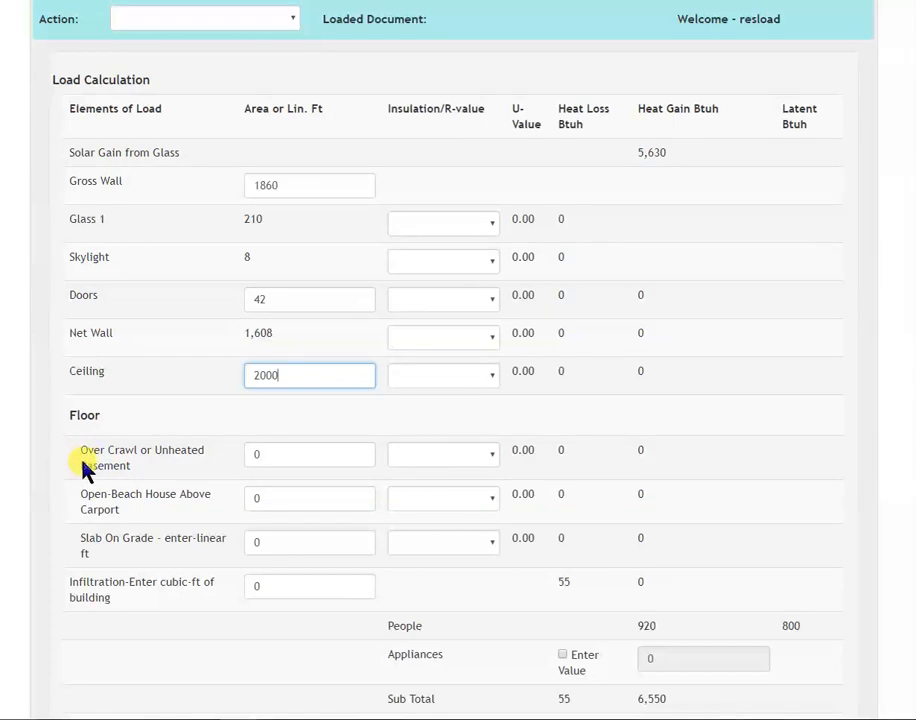
{"action": "left_click", "coordinate": [282, 457]}
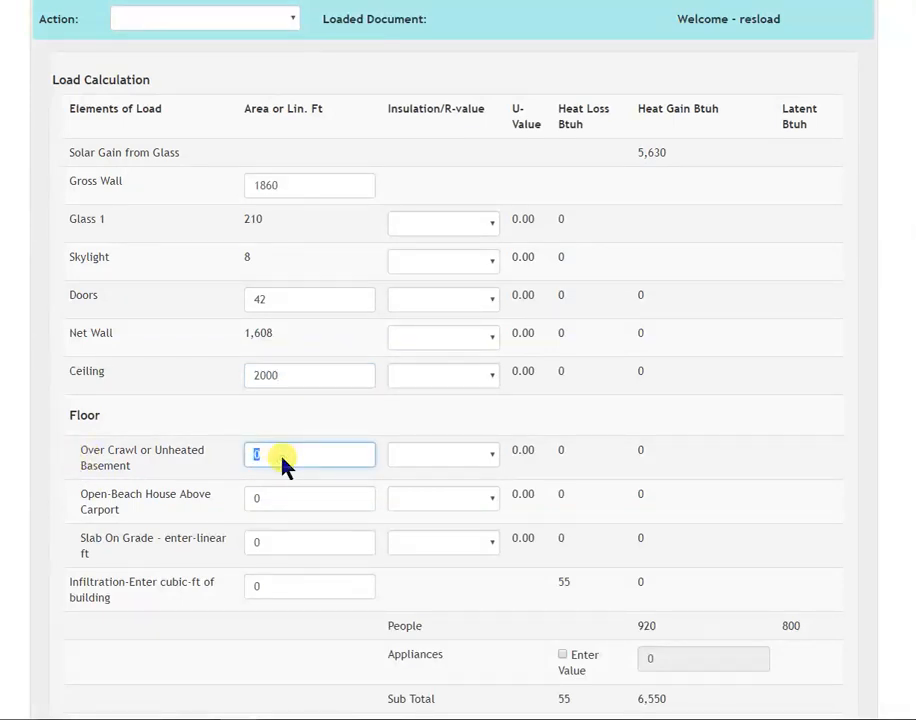
{"action": "type", "text": "2000"}
{"action": "left_click", "coordinate": [279, 590]}
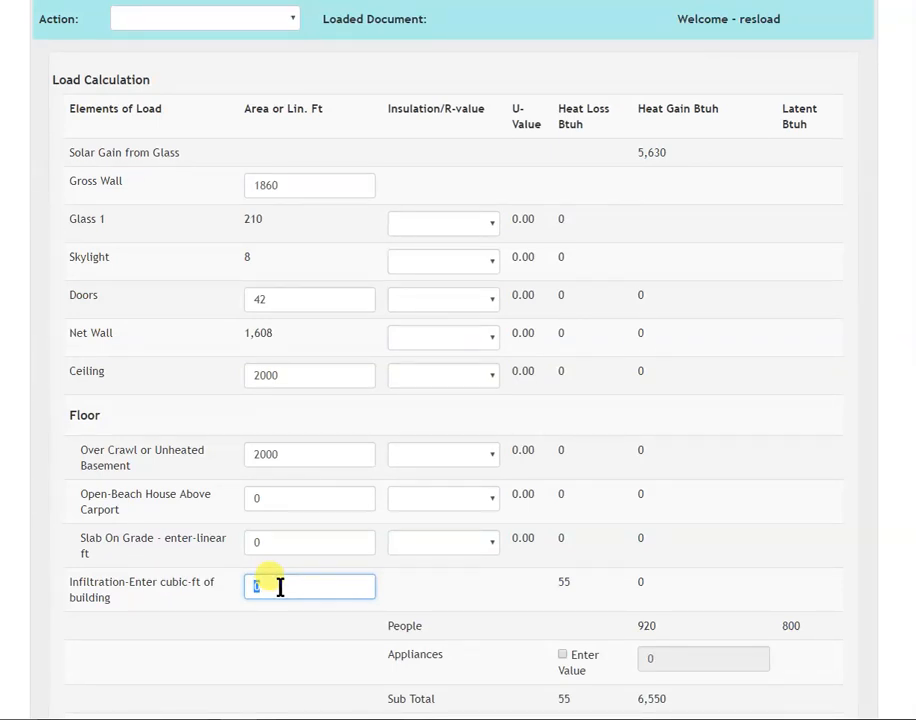
{"action": "type", "text": "18000"}
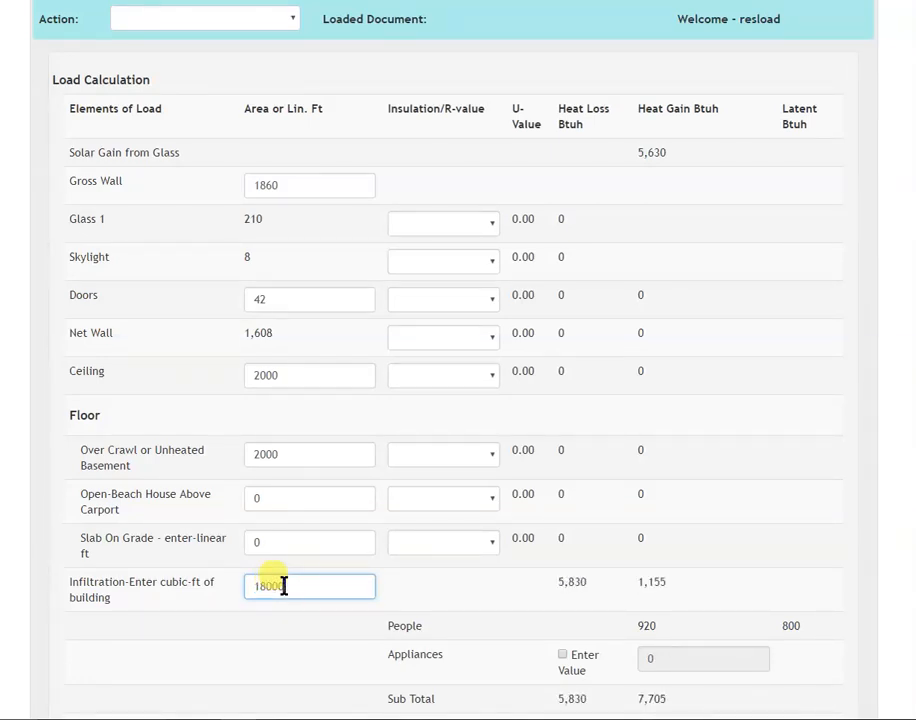
Set the Glass 1 insulation type to Double and the doors to the Insulated option.
{"action": "left_click", "coordinate": [494, 224]}
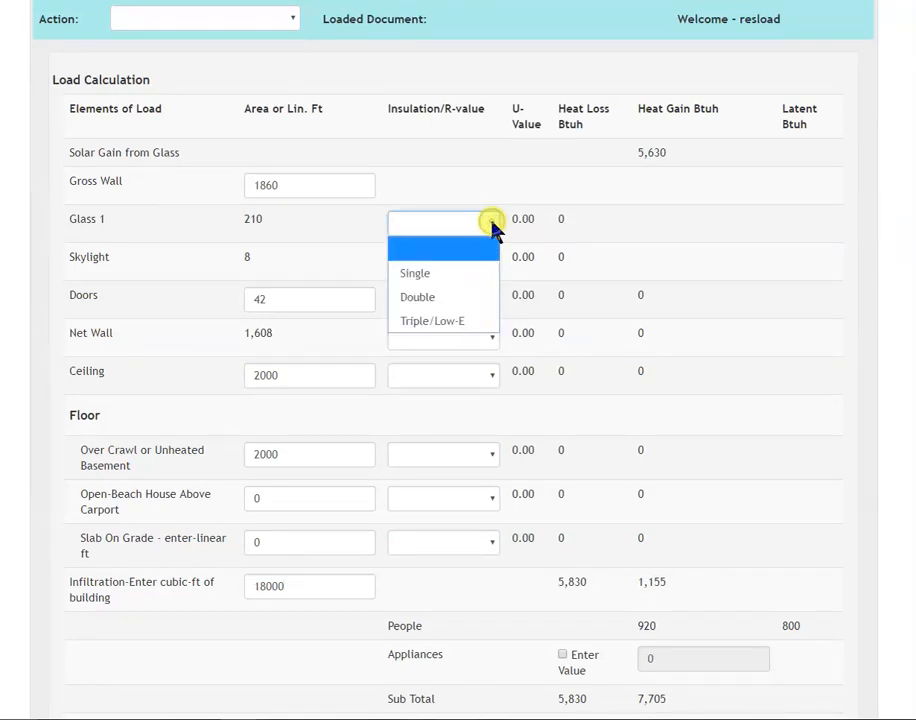
{"action": "left_click", "coordinate": [433, 298]}
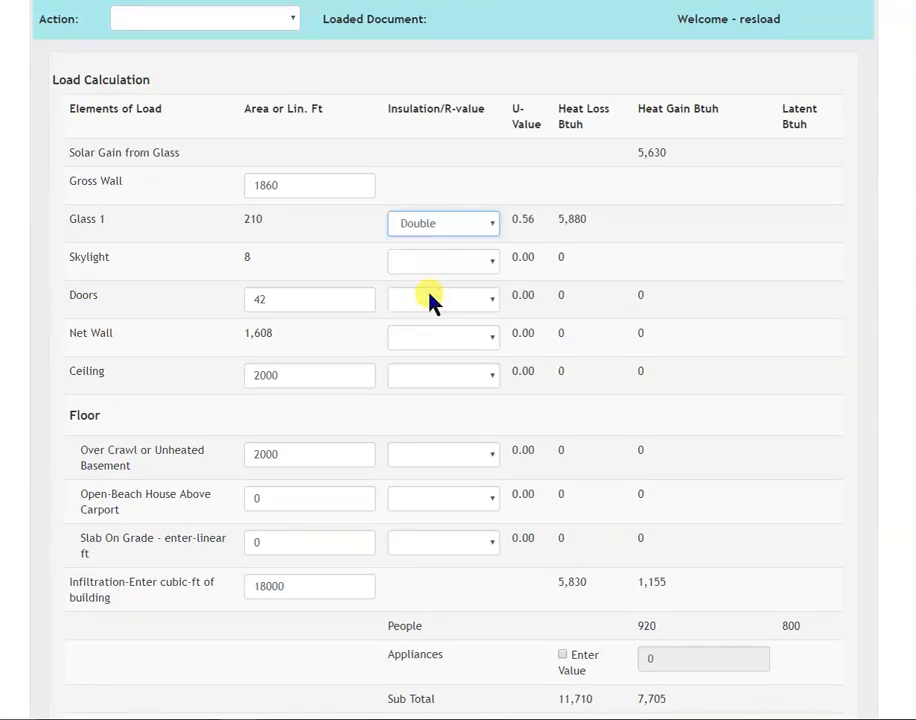
{"action": "left_click", "coordinate": [492, 300]}
{"action": "left_click", "coordinate": [472, 373]}
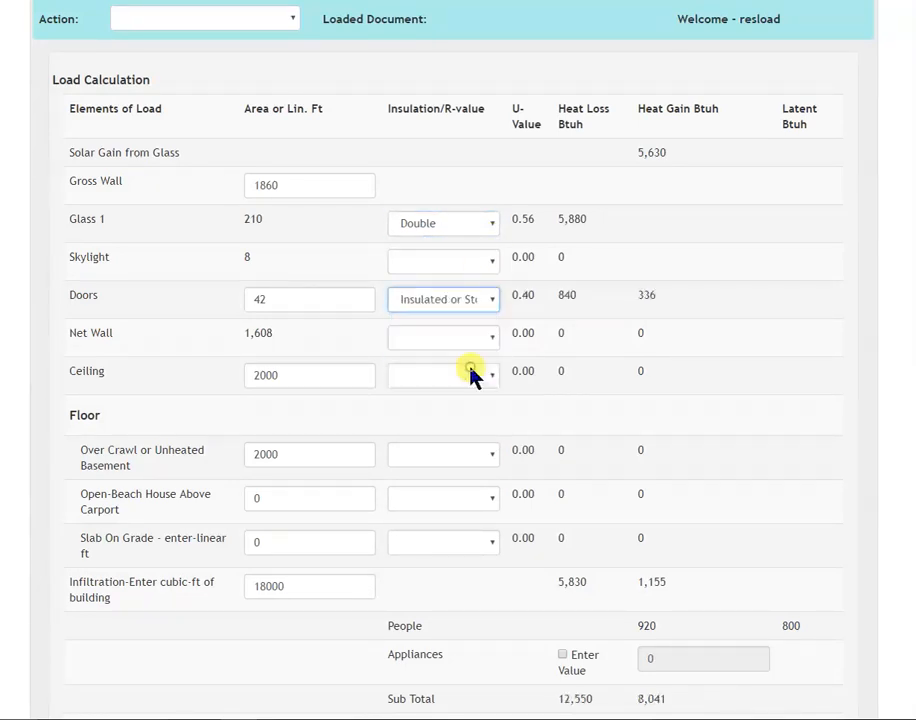
Set the insulation to R-15 for the net wall, R-30 for the ceiling and R-19 for the floor over crawl or unheated basement.
{"action": "left_click", "coordinate": [494, 340]}
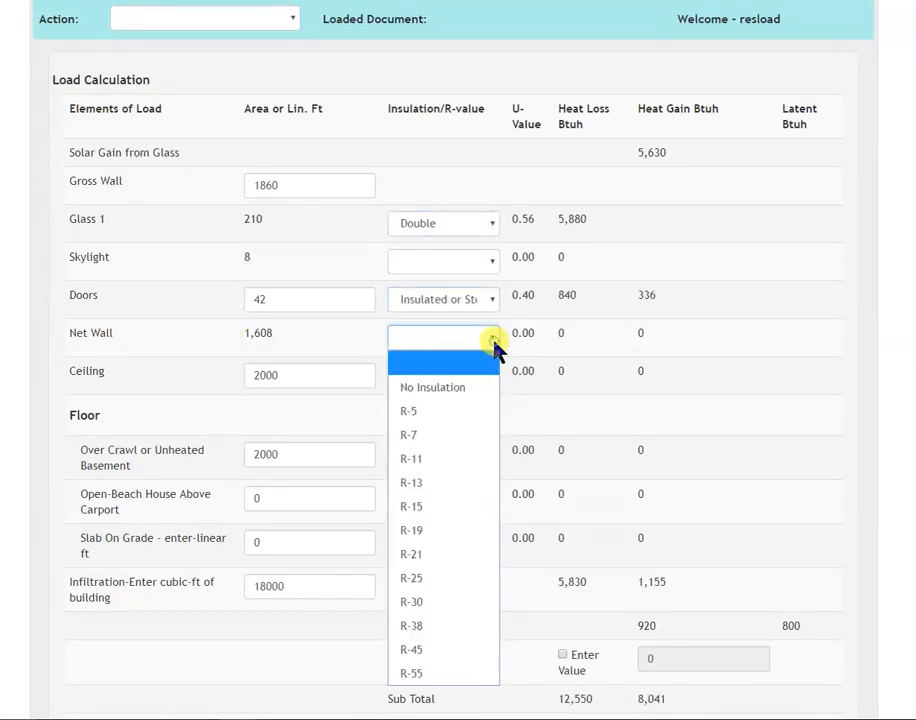
{"action": "left_click", "coordinate": [430, 508]}
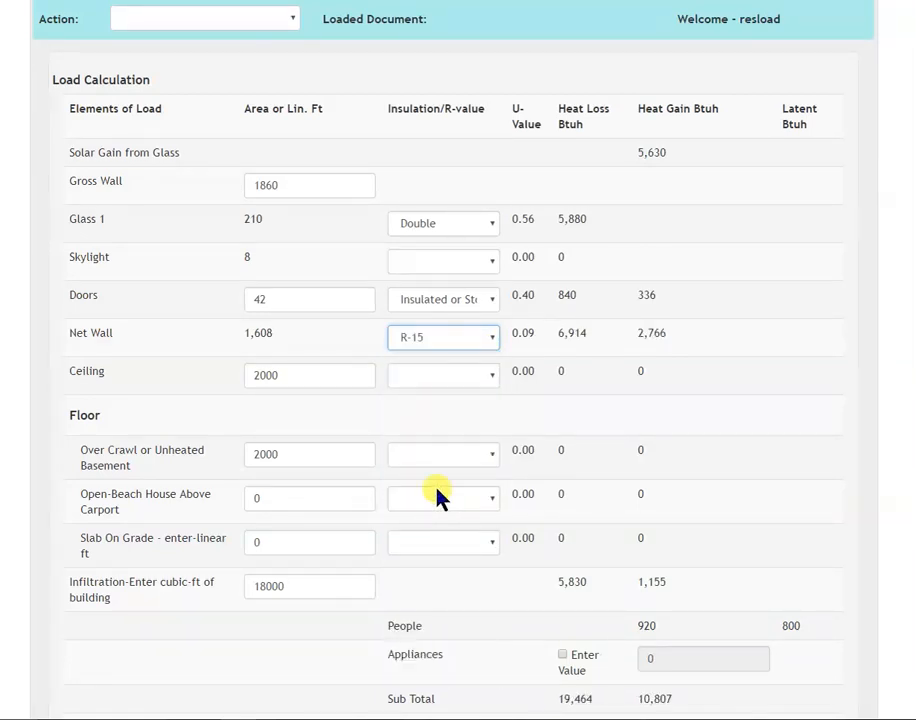
{"action": "left_click", "coordinate": [491, 377]}
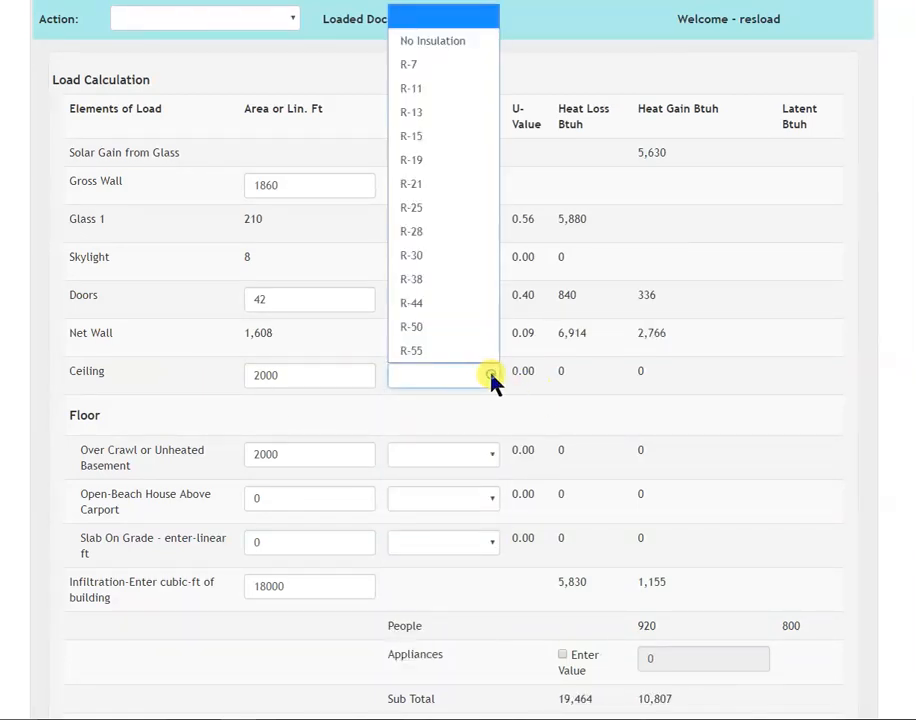
{"action": "left_click", "coordinate": [457, 263]}
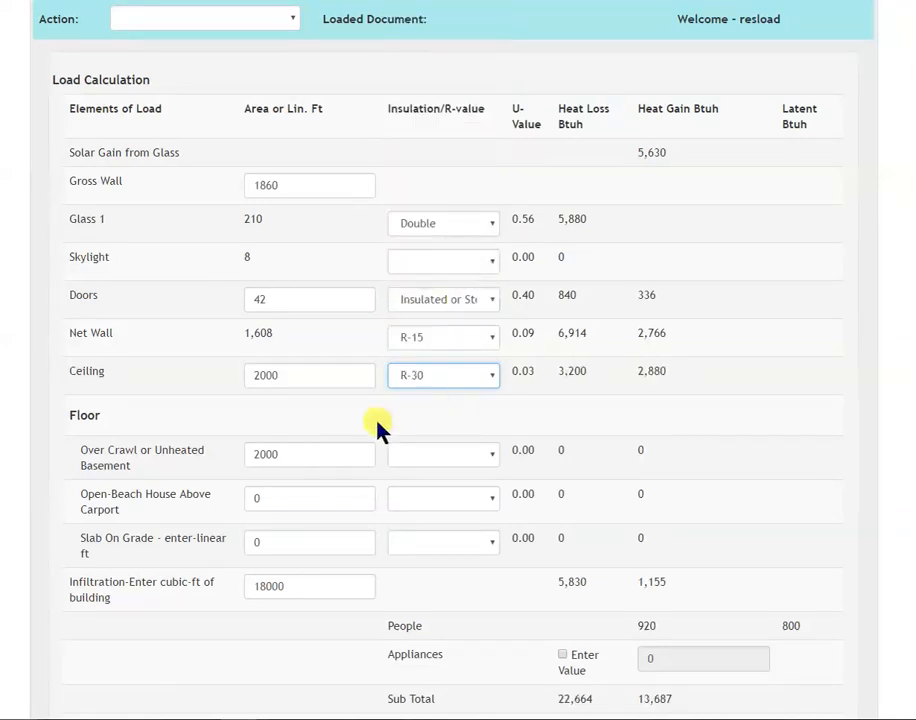
{"action": "left_click", "coordinate": [493, 456]}
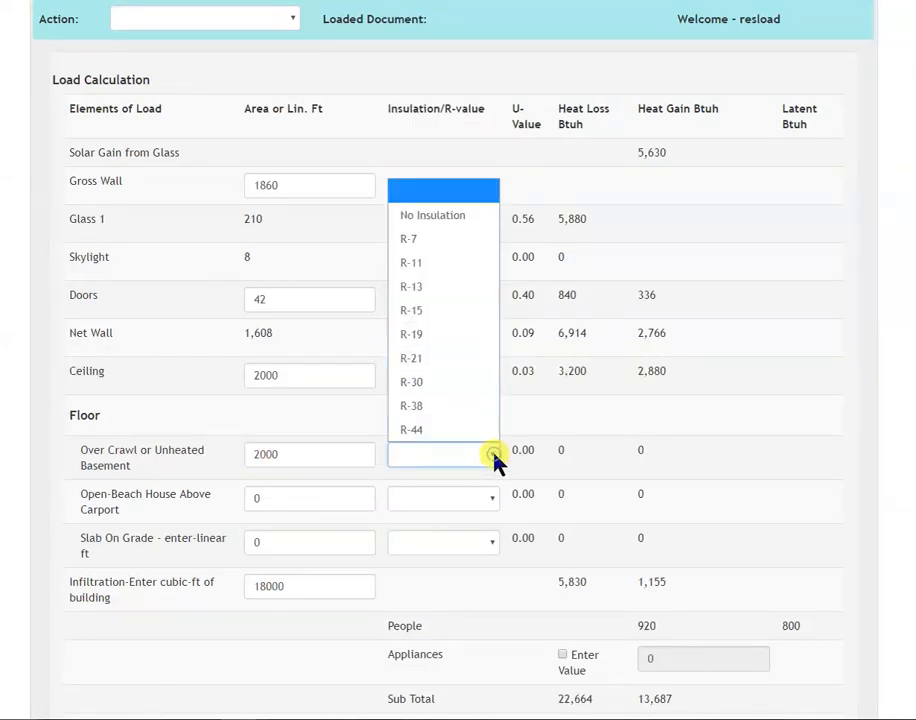
{"action": "left_click", "coordinate": [450, 330]}
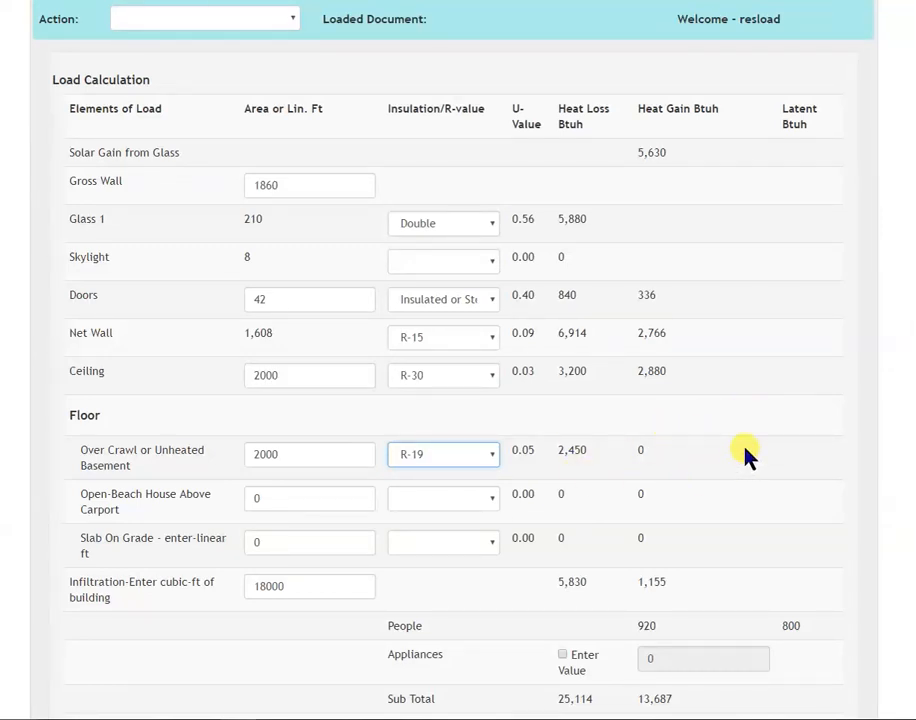
Enable the manual appliances value, enter a heat gain of 1200 Btuh, and review the load summary.
{"action": "scroll", "coordinate": [750, 462], "scroll_direction": "down", "scroll_amount": 3}
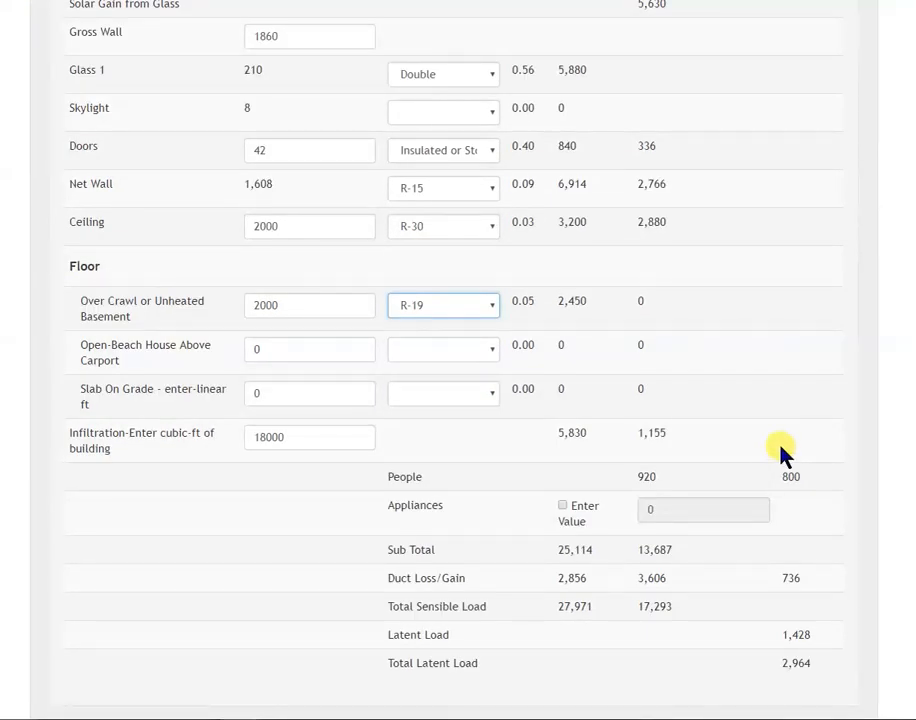
{"action": "left_click", "coordinate": [562, 508]}
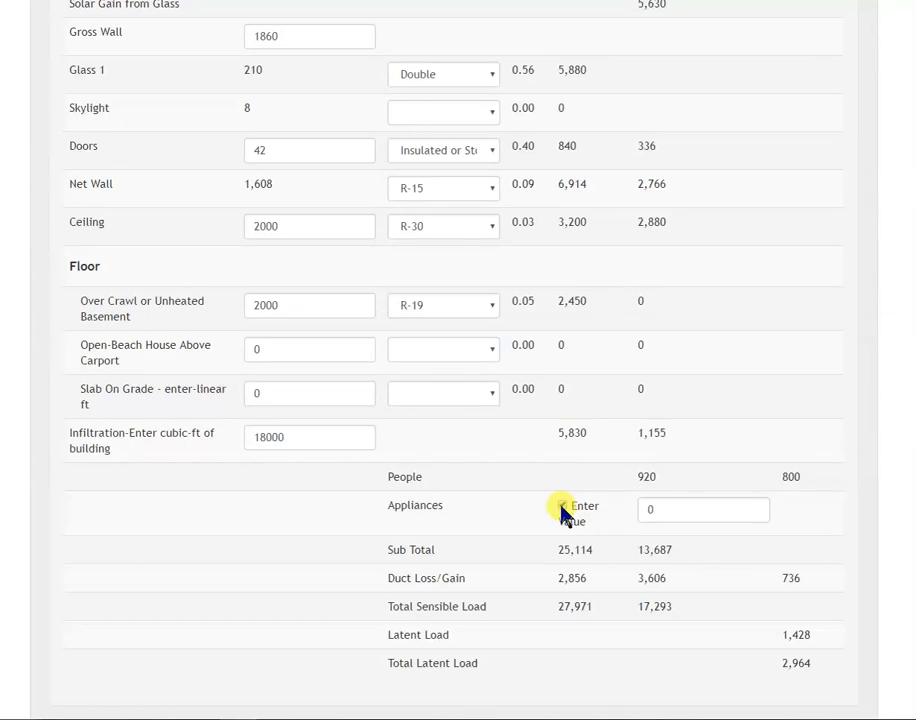
{"action": "left_click", "coordinate": [662, 514]}
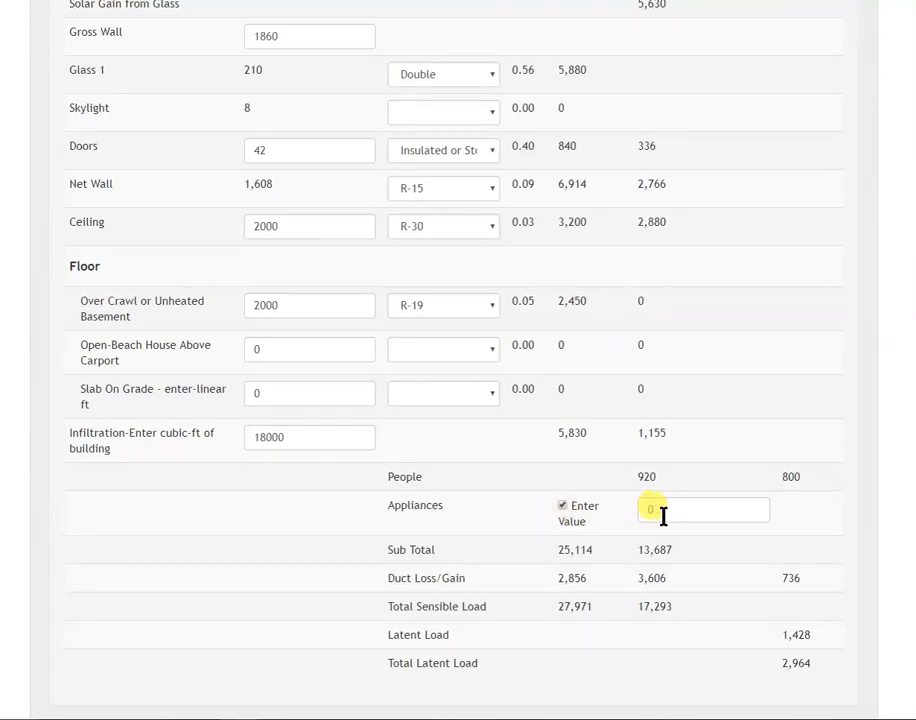
{"action": "type", "text": "1200"}
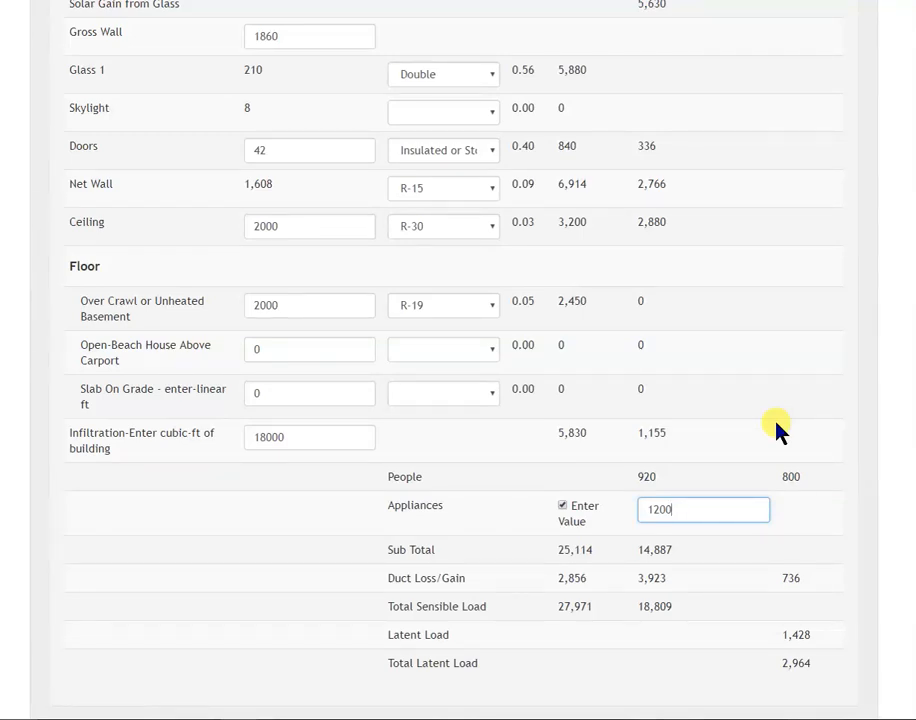
{"action": "scroll", "coordinate": [758, 440], "scroll_direction": "down", "scroll_amount": 3}
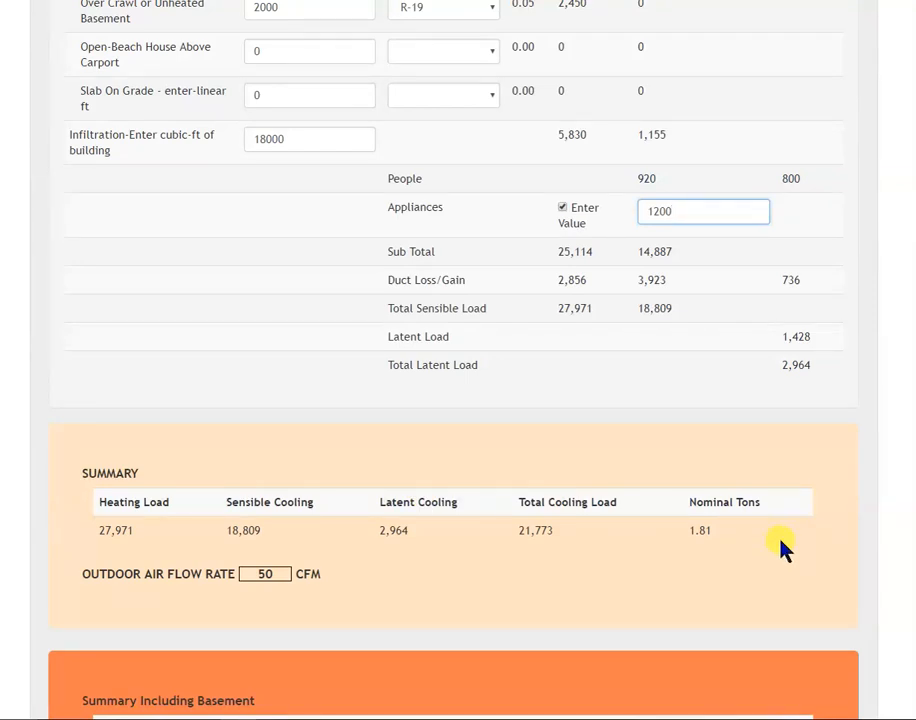
Generate the printable report of the load calculation.
{"action": "scroll", "coordinate": [645, 555], "scroll_direction": "up", "scroll_amount": 5}
{"action": "scroll", "coordinate": [650, 556], "scroll_direction": "up", "scroll_amount": 1}
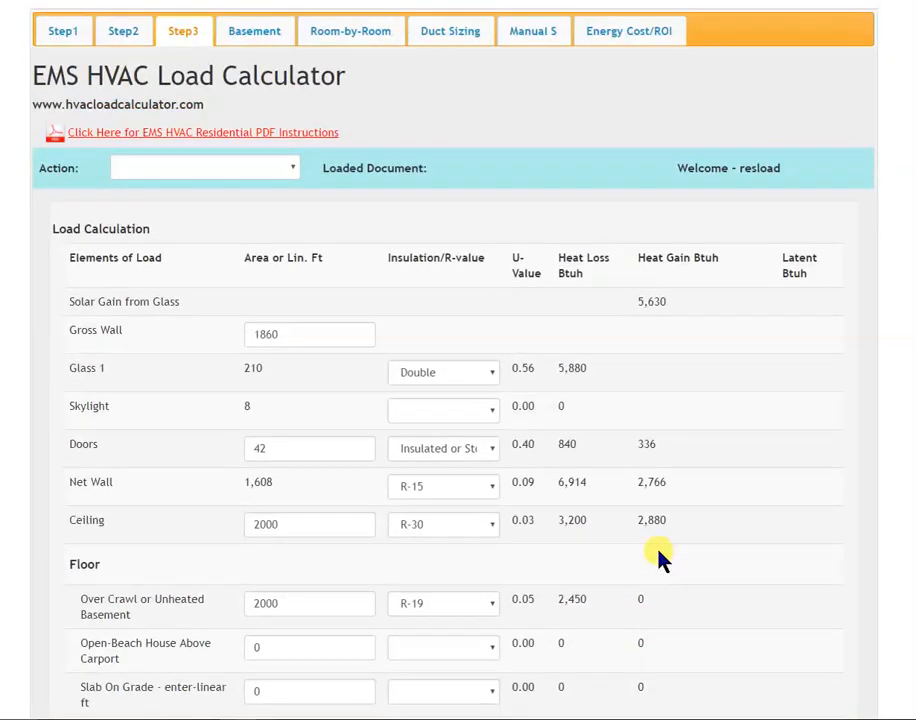
{"action": "left_click", "coordinate": [293, 170]}
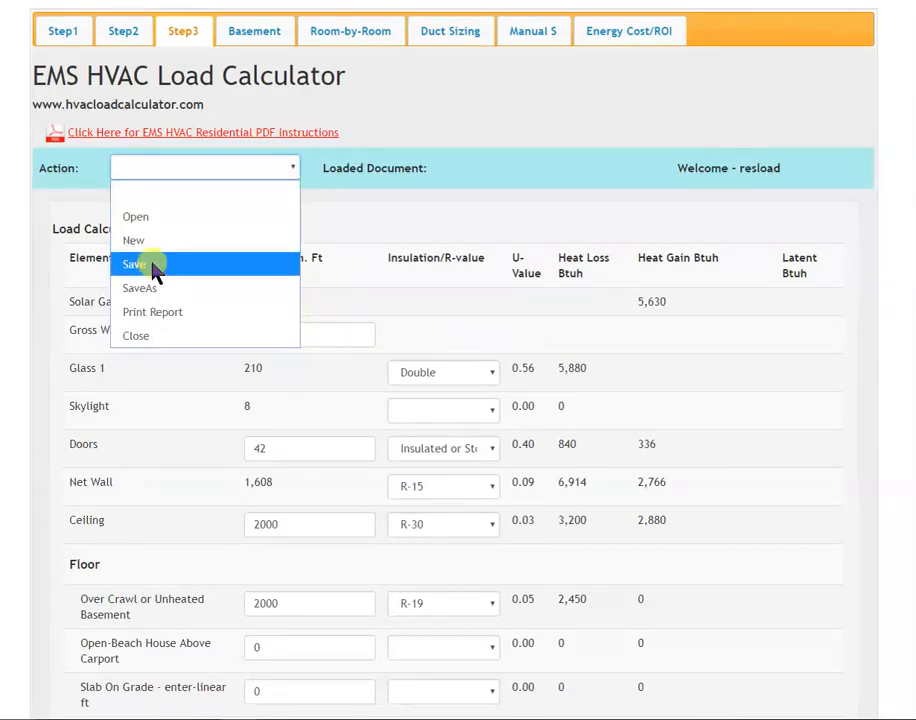
{"action": "left_click", "coordinate": [152, 313]}
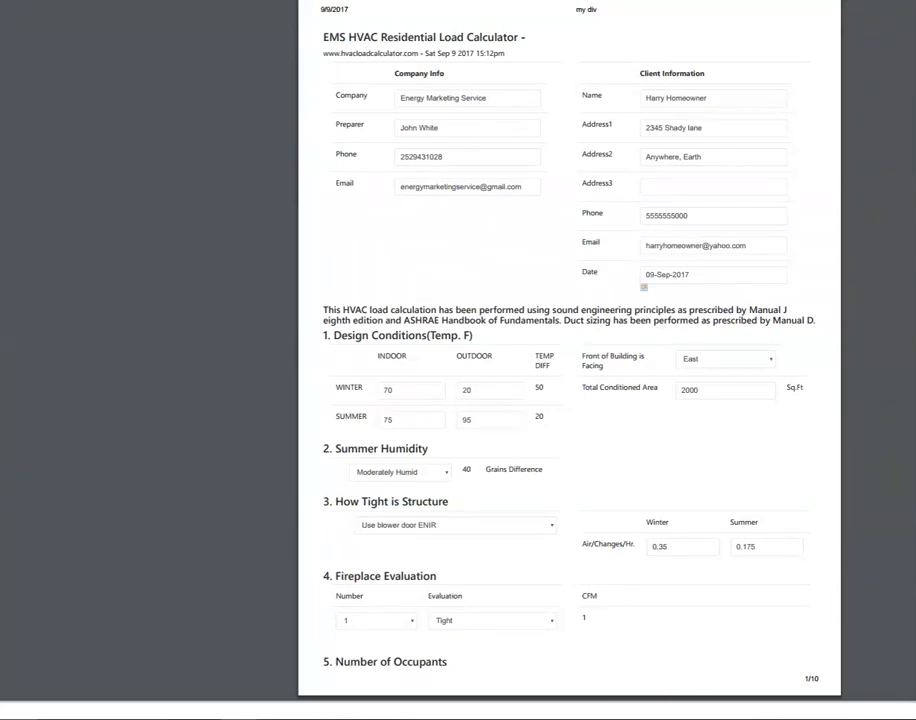
{"action": "left_click", "coordinate": [493, 718]}
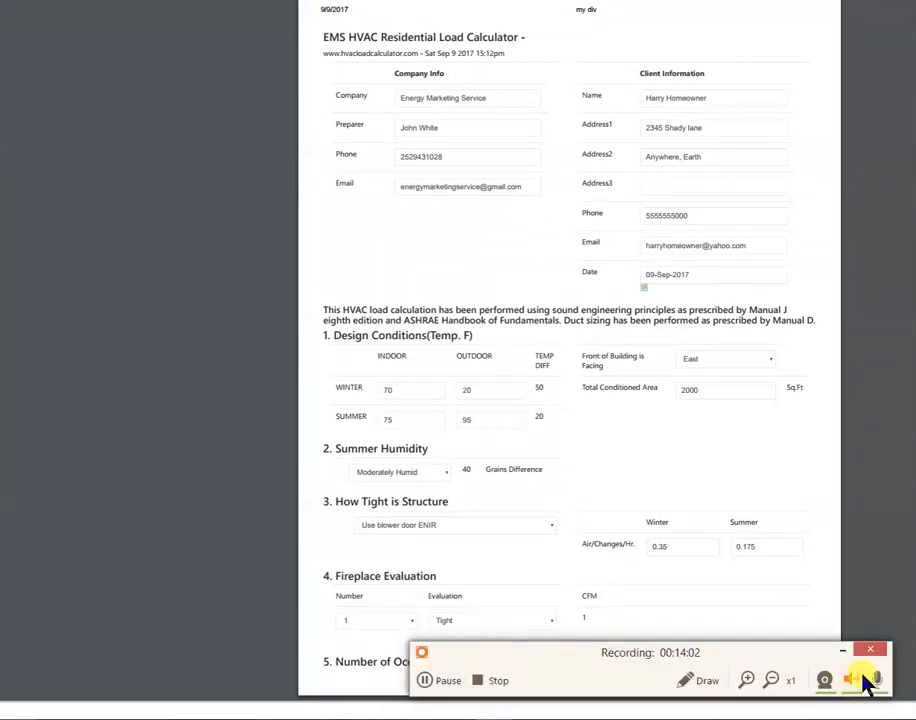